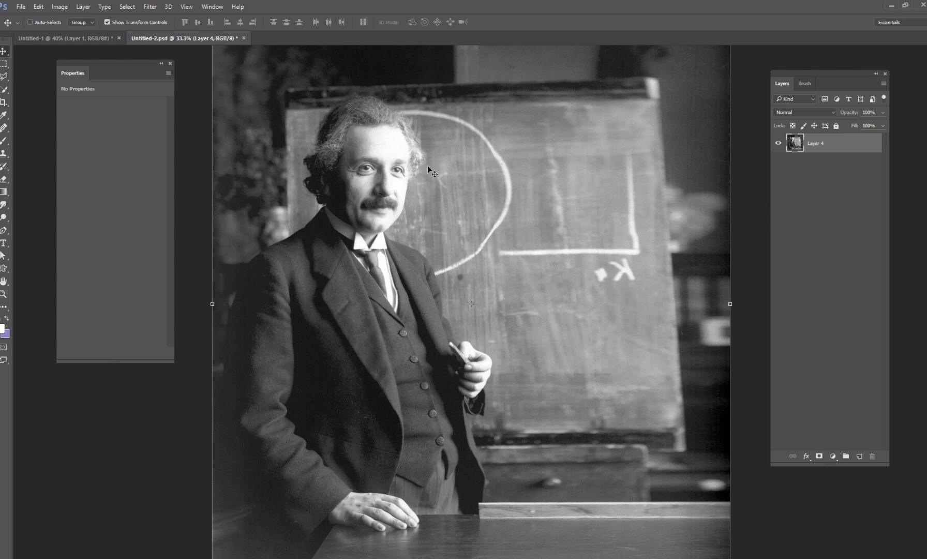
# Copy the selected man in the dark suit from Layer 1 of Untitled-1 and paste him into Untitled-2.psd
pyautogui.click(111, 38)
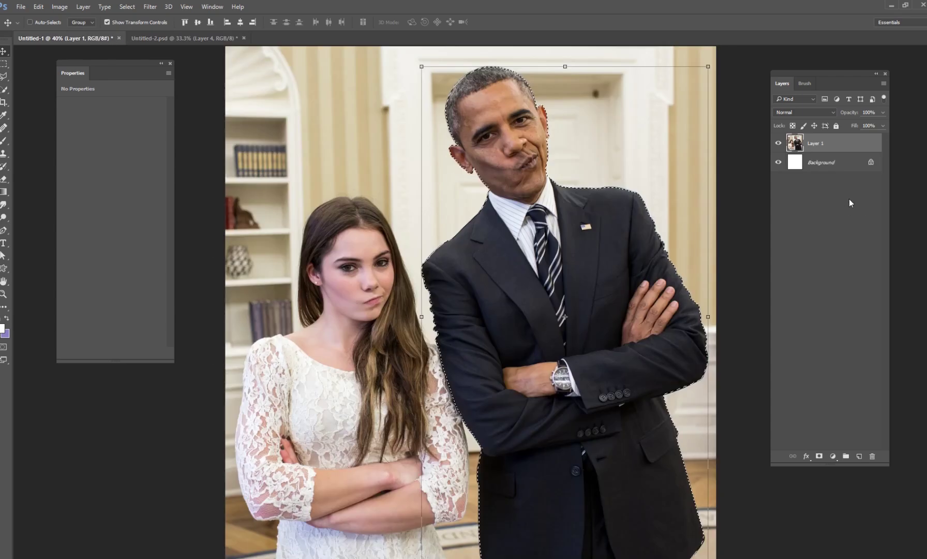
pyautogui.click(833, 163)
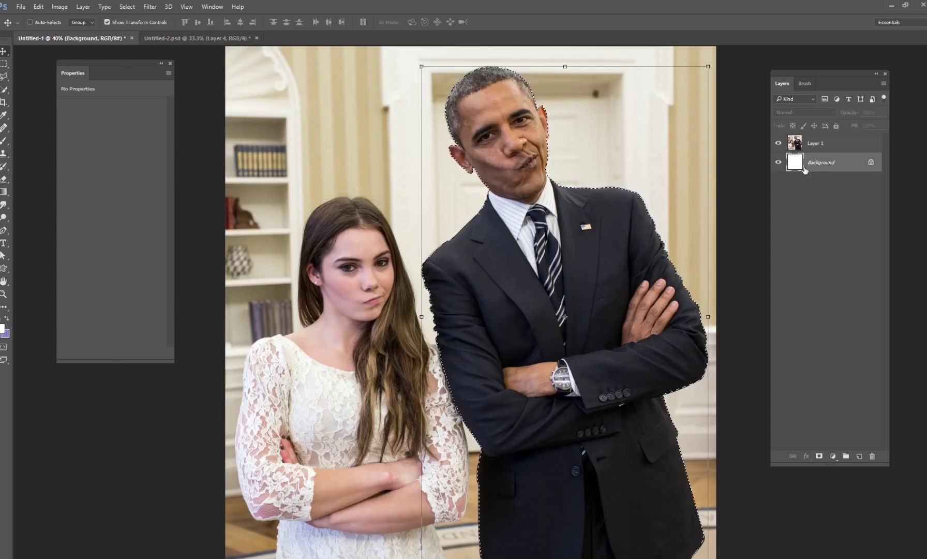
pyautogui.moveTo(808, 150); pyautogui.dragTo(805, 165)
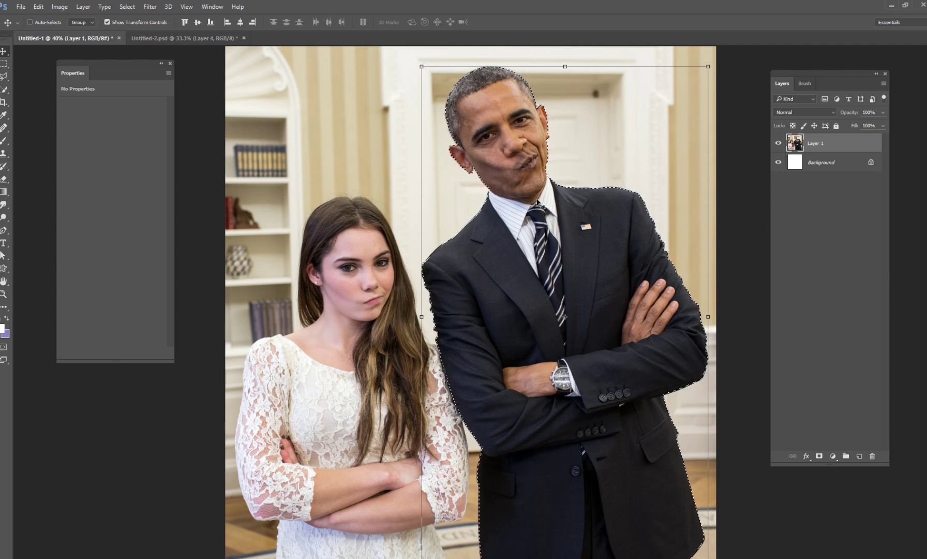
pyautogui.click(808, 161)
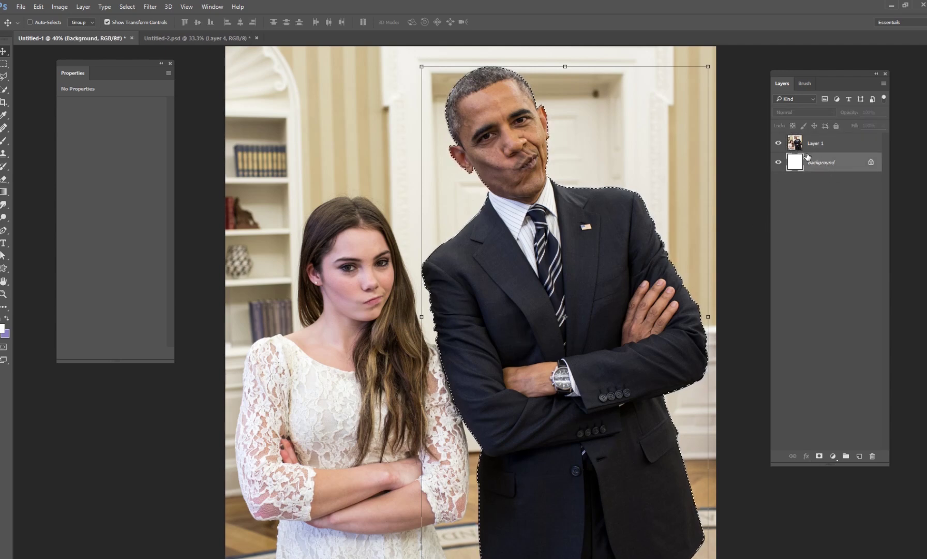
pyautogui.click(832, 144)
pyautogui.hotkey('ctrl', 'c')
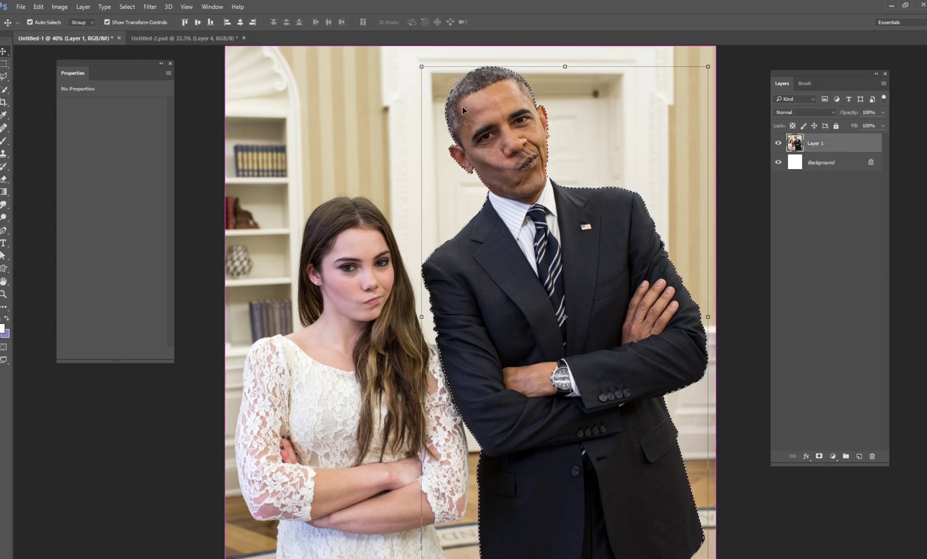
pyautogui.click(209, 37)
pyautogui.hotkey('ctrl', 'v')
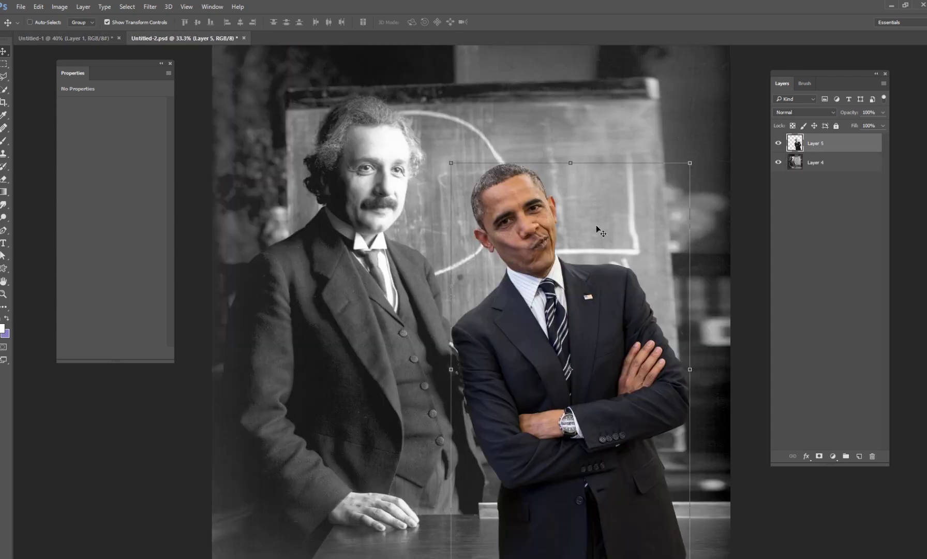
# Position the pasted cutout in front of the blackboard so he overlaps the edge of the other man's jacket
pyautogui.moveTo(578, 303); pyautogui.dragTo(573, 223)
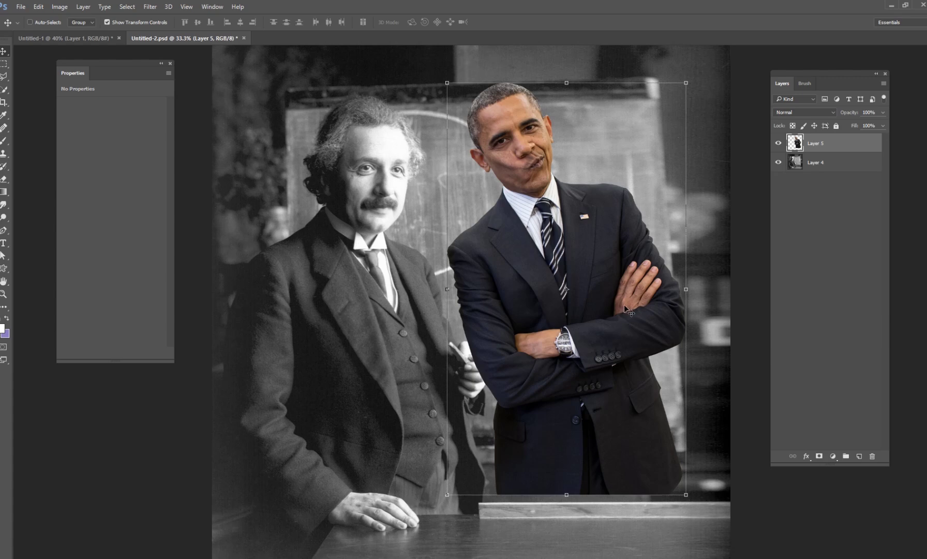
pyautogui.moveTo(619, 305); pyautogui.dragTo(608, 324)
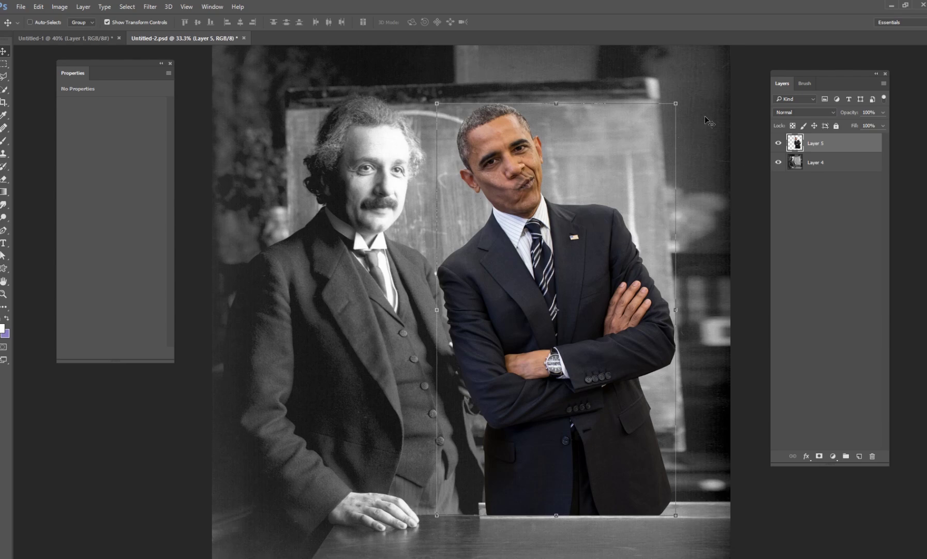
pyautogui.moveTo(589, 264); pyautogui.dragTo(572, 298)
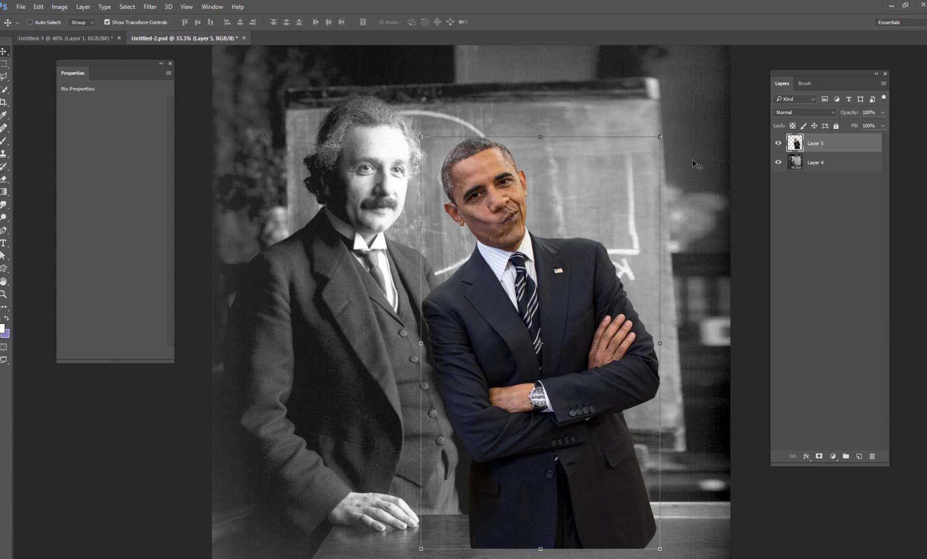
pyautogui.moveTo(551, 257); pyautogui.dragTo(571, 235)
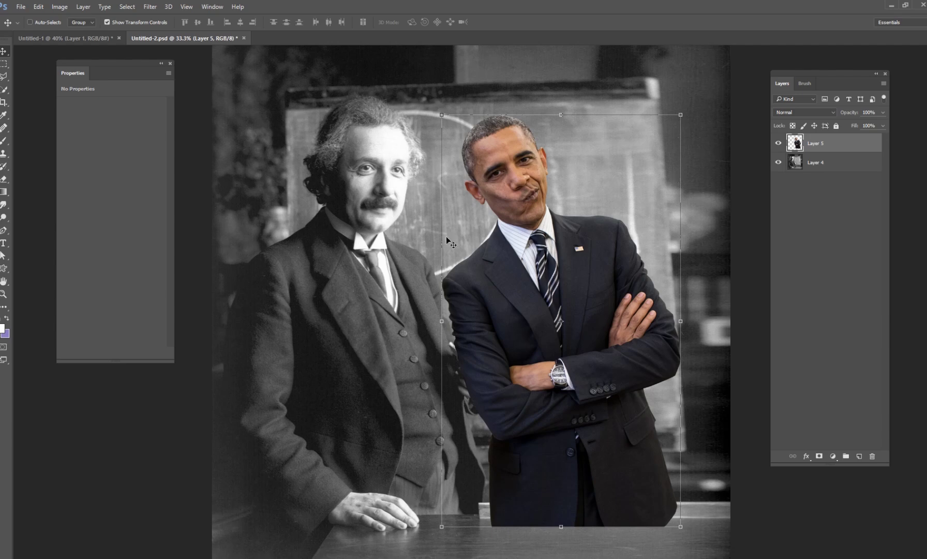
pyautogui.moveTo(605, 244); pyautogui.dragTo(589, 261)
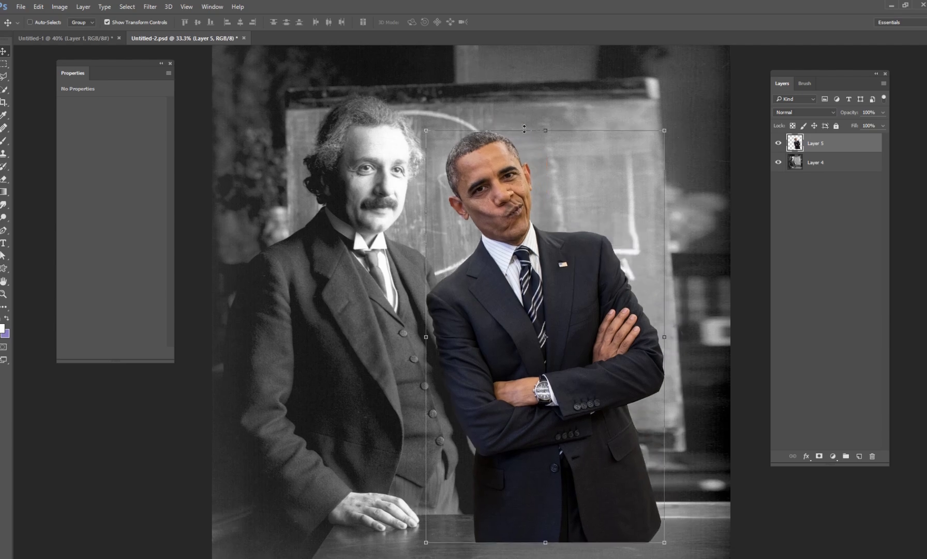
# Scale the pasted man to about 114.5%, rotate him about 14° clockwise so he stands upright, and reposition him before applying the transform
pyautogui.click(664, 130)
pyautogui.moveTo(663, 129); pyautogui.dragTo(692, 85)
pyautogui.moveTo(709, 77); pyautogui.dragTo(713, 122)
pyautogui.moveTo(731, 104); pyautogui.dragTo(740, 115)
pyautogui.moveTo(656, 167); pyautogui.dragTo(651, 155)
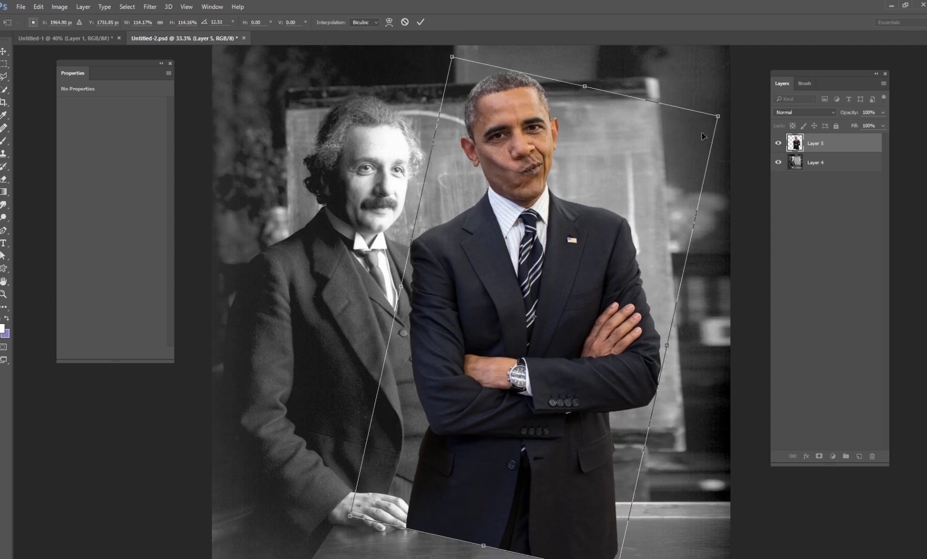
pyautogui.moveTo(719, 116); pyautogui.dragTo(655, 145)
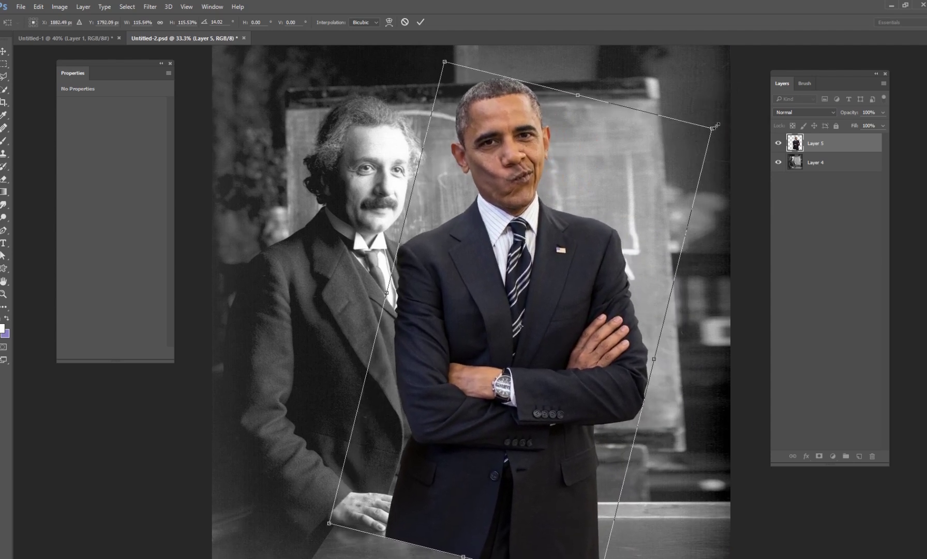
pyautogui.moveTo(711, 127); pyautogui.dragTo(643, 163)
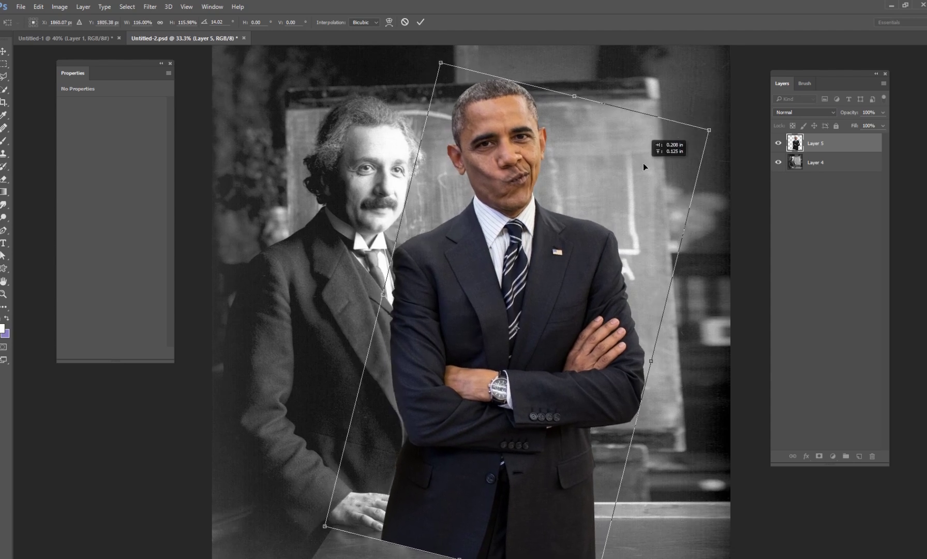
pyautogui.moveTo(709, 142); pyautogui.dragTo(671, 159)
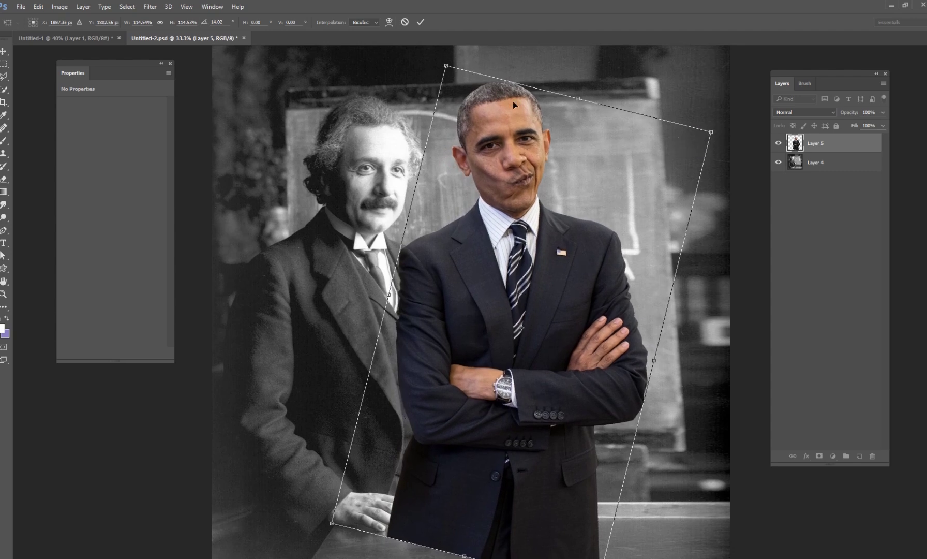
pyautogui.click(417, 22)
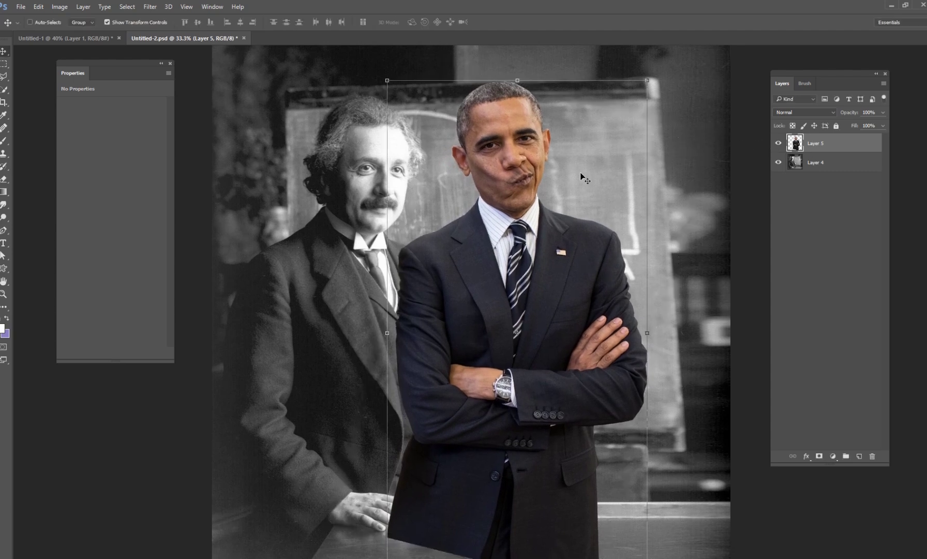
# Hide Layer 5 and quick-select the standing man's body, hands and lower face plus the desk on Layer 4
pyautogui.click(778, 142)
pyautogui.click(817, 162)
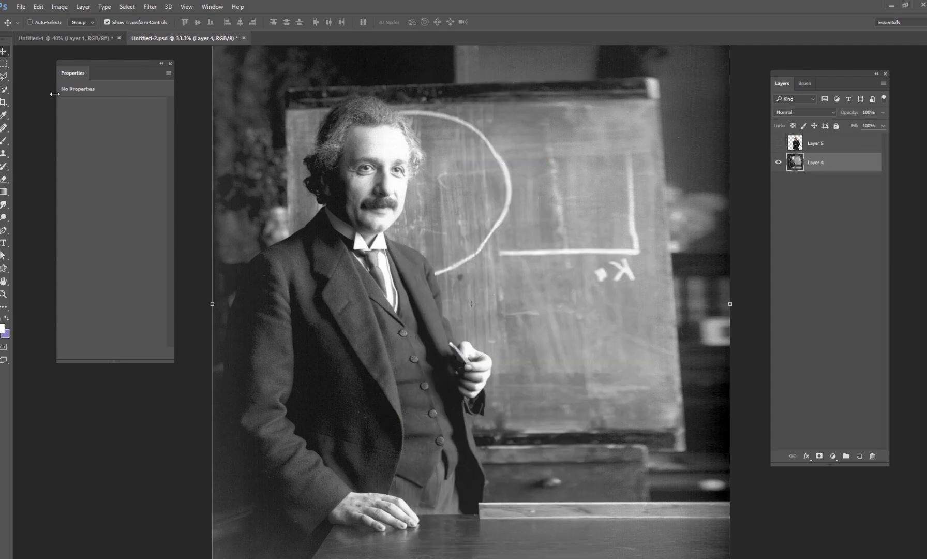
pyautogui.press('w')
pyautogui.moveTo(415, 273)
pyautogui.mouseDown()
pyautogui.moveTo(452, 351)
pyautogui.moveTo(489, 367)
pyautogui.moveTo(471, 378)
pyautogui.moveTo(477, 405)
pyautogui.moveTo(456, 397)
pyautogui.moveTo(477, 475)
pyautogui.mouseUp()
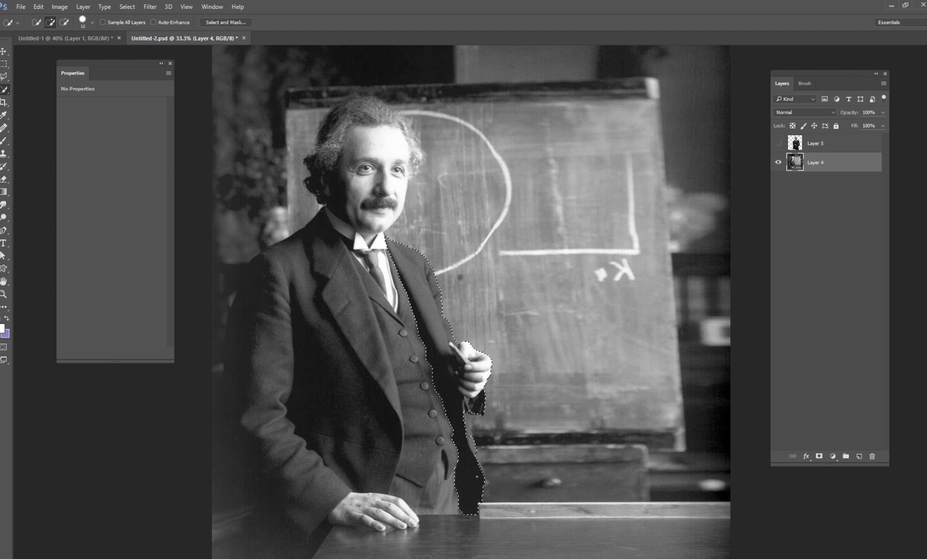
pyautogui.moveTo(472, 456)
pyautogui.mouseDown()
pyautogui.moveTo(441, 445)
pyautogui.moveTo(379, 269)
pyautogui.moveTo(381, 207)
pyautogui.mouseUp()
pyautogui.moveTo(362, 239); pyautogui.dragTo(376, 225)
pyautogui.moveTo(363, 294); pyautogui.dragTo(339, 251)
pyautogui.click(570, 546)
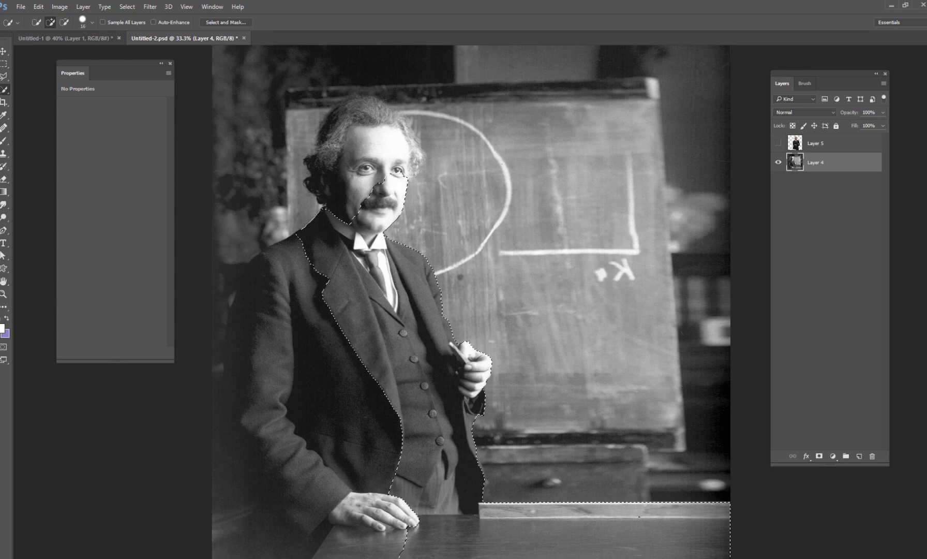
pyautogui.click(373, 512)
pyautogui.click(361, 388)
# Show Layer 5, add a layer mask from the selection and invert it to place the cutout behind the other man and desk
pyautogui.click(778, 142)
pyautogui.click(823, 143)
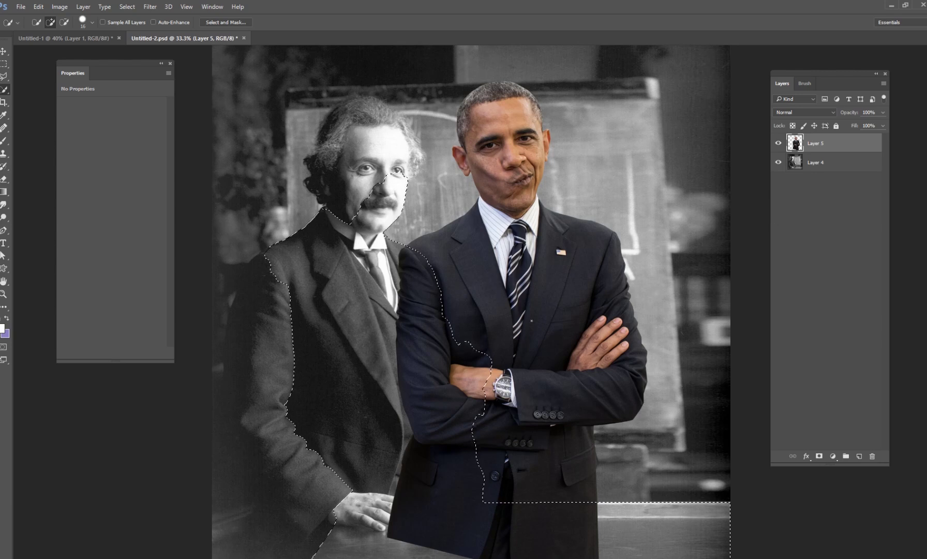
pyautogui.click(820, 455)
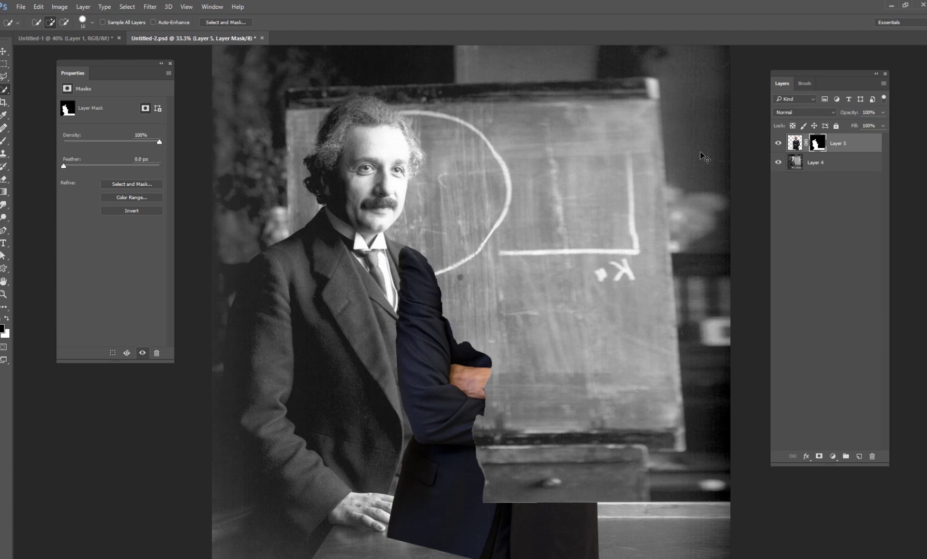
pyautogui.hotkey('ctrl', 'i')
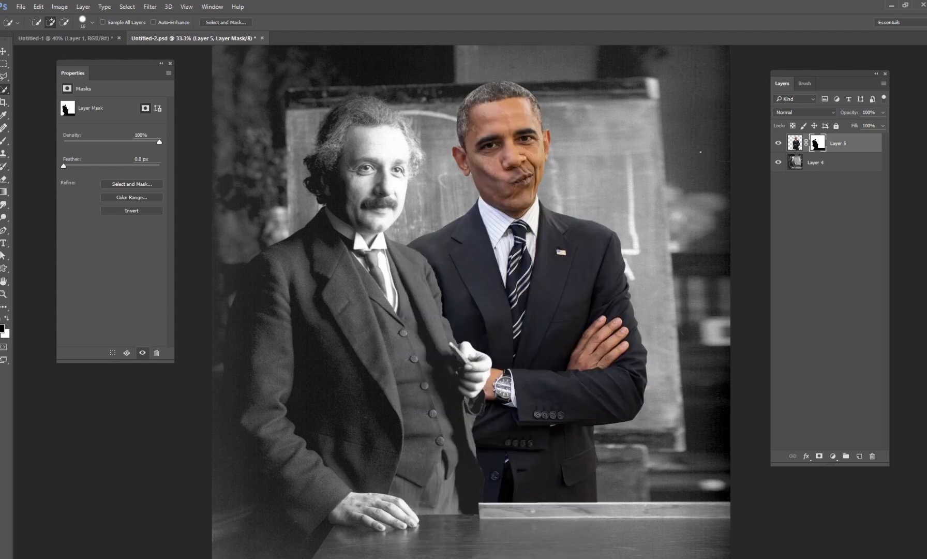
# Try to scale down and move the Layer 5 cutout with its layer mask linked
pyautogui.click(827, 162)
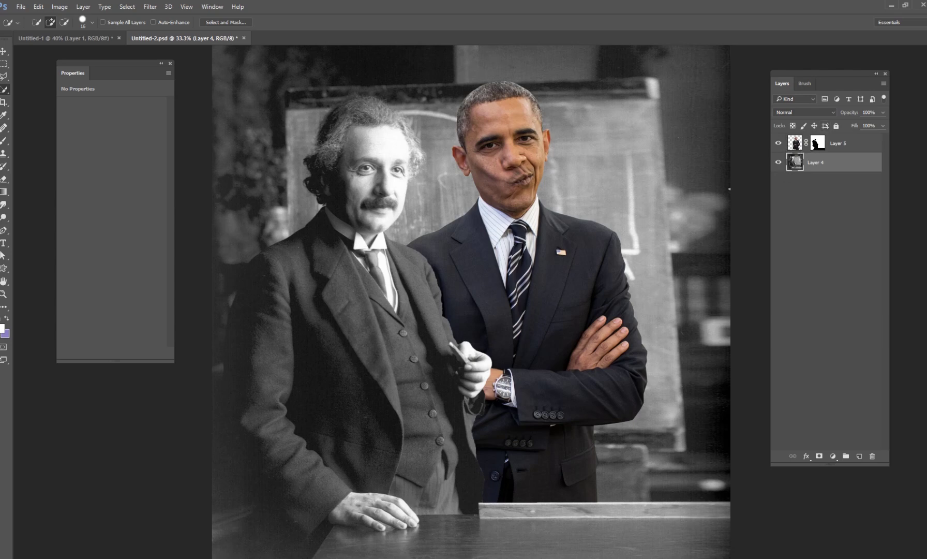
pyautogui.press('v')
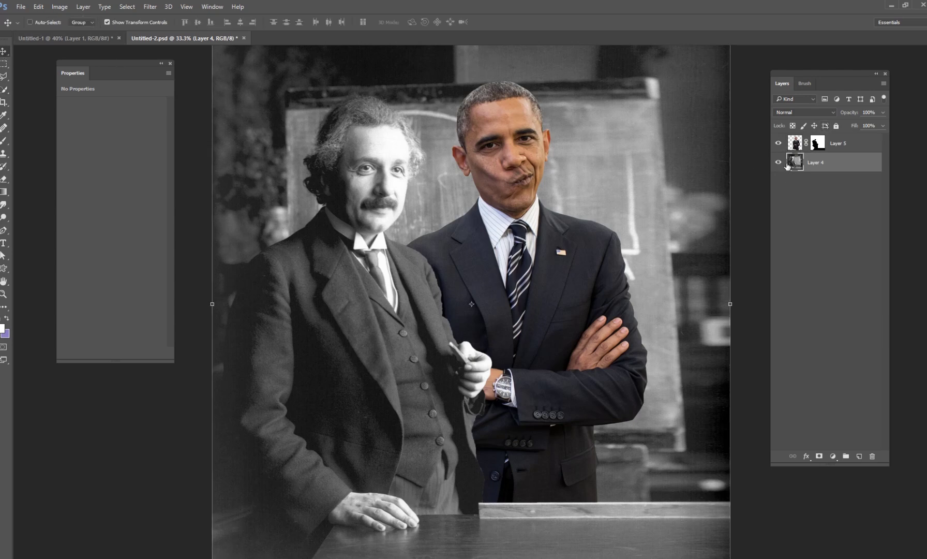
pyautogui.click(804, 143)
pyautogui.moveTo(648, 81); pyautogui.dragTo(619, 133)
pyautogui.moveTo(566, 207); pyautogui.dragTo(502, 311)
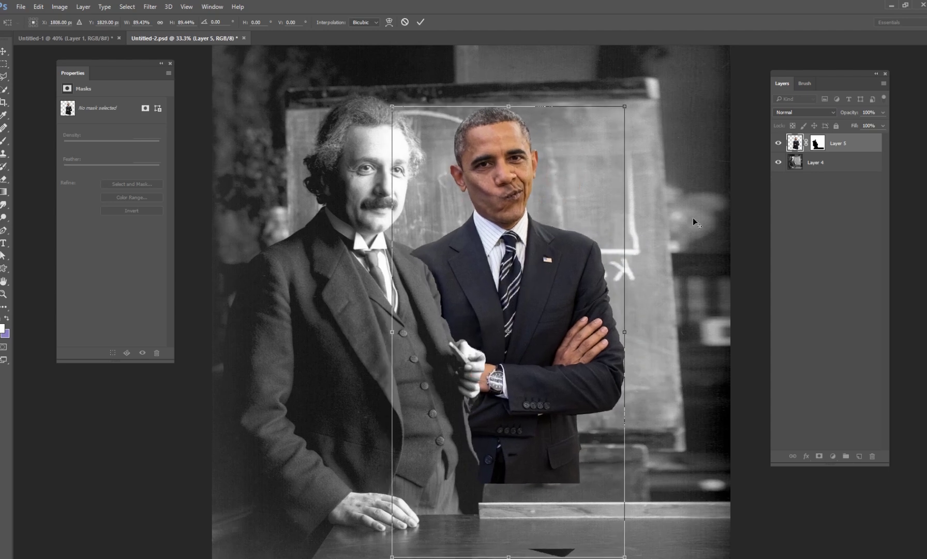
pyautogui.click(404, 23)
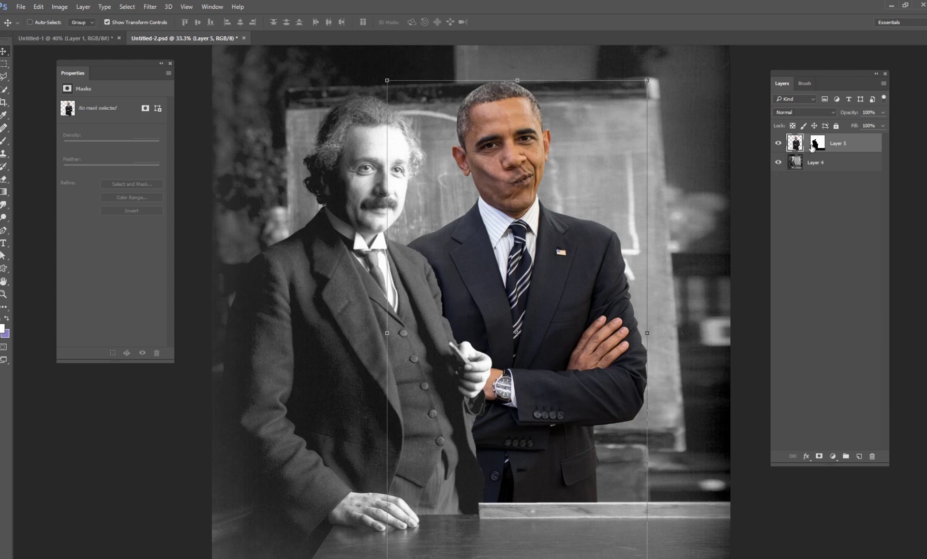
pyautogui.moveTo(647, 80); pyautogui.dragTo(623, 109)
pyautogui.moveTo(569, 173)
pyautogui.mouseDown()
pyautogui.moveTo(497, 167)
pyautogui.moveTo(630, 161)
pyautogui.moveTo(572, 160)
pyautogui.moveTo(572, 178)
pyautogui.mouseUp()
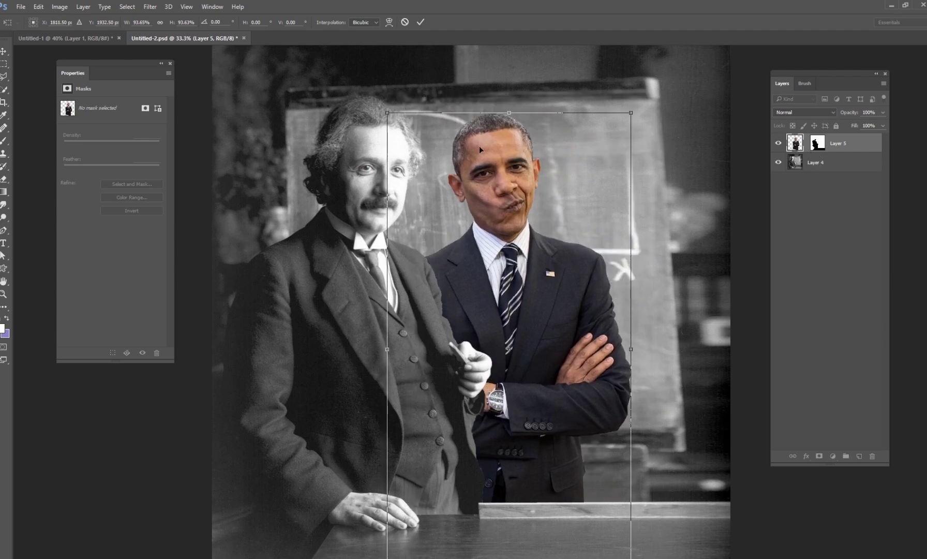
pyautogui.click(405, 23)
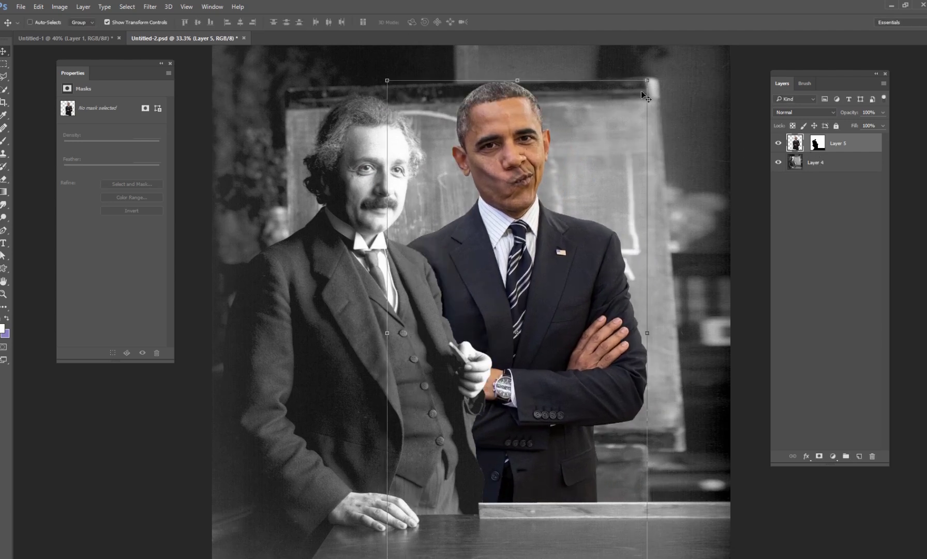
# Scale the Layer 5 cutout down slightly and nudge it into place independently of its unlinked mask
pyautogui.moveTo(649, 81); pyautogui.dragTo(639, 93)
pyautogui.moveTo(588, 133); pyautogui.dragTo(586, 130)
pyautogui.press('Return')
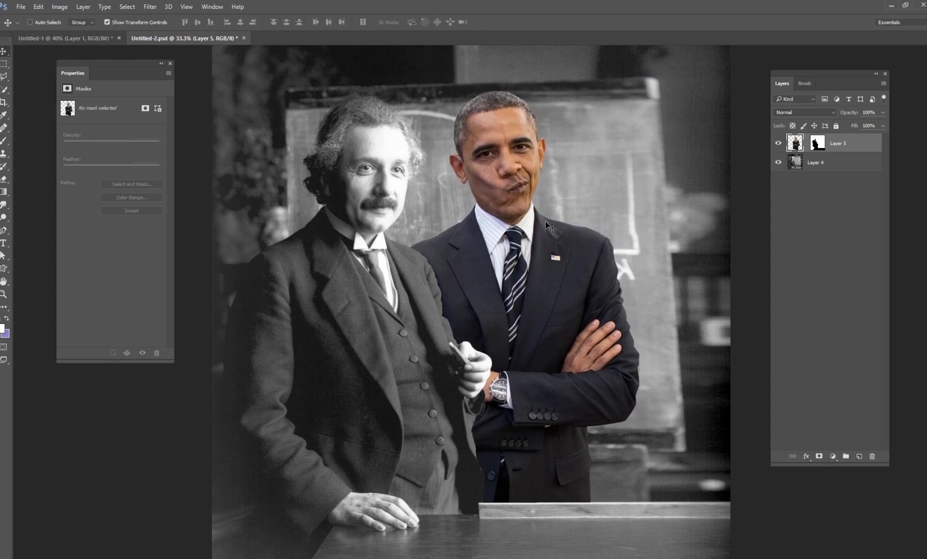
pyautogui.moveTo(640, 97); pyautogui.dragTo(634, 99)
pyautogui.click(421, 23)
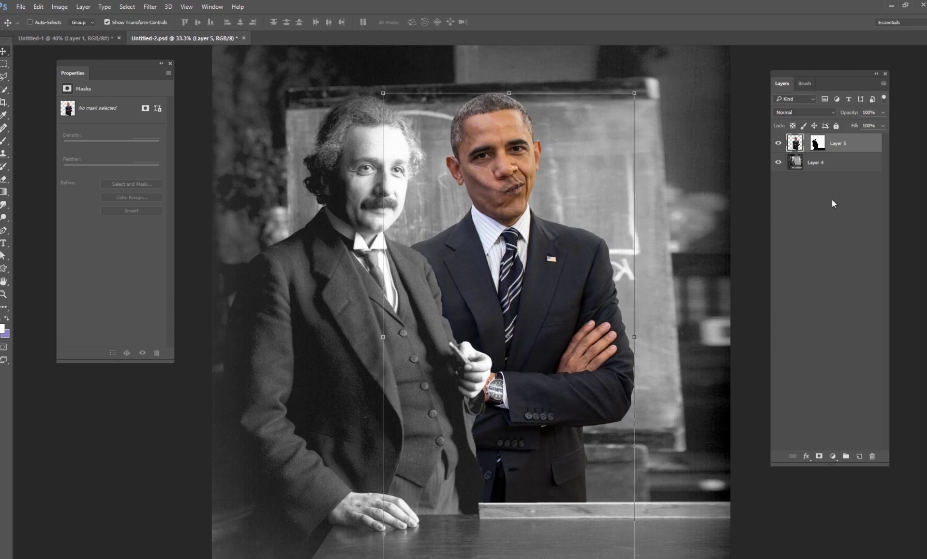
# Add a Black & White adjustment layer with default settings above Layer 5 and keep it selected
pyautogui.click(828, 163)
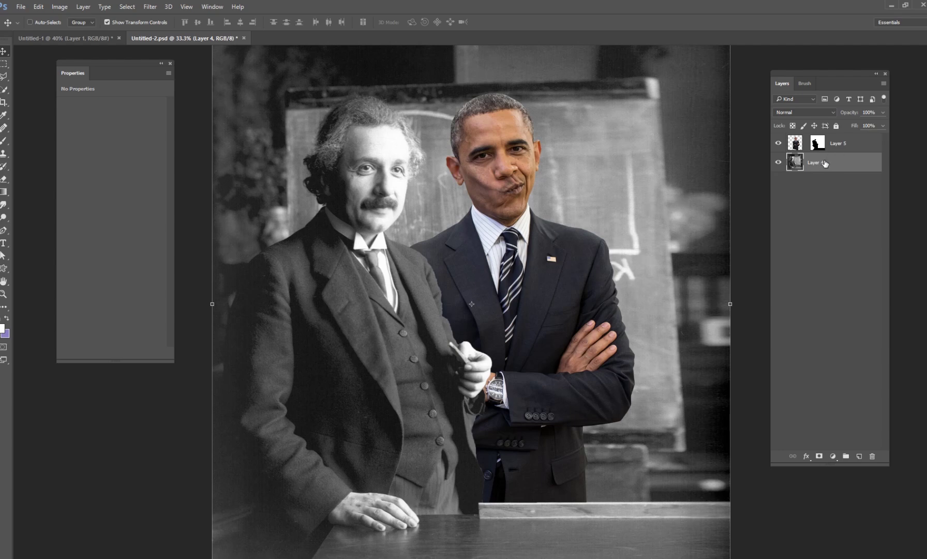
pyautogui.click(831, 150)
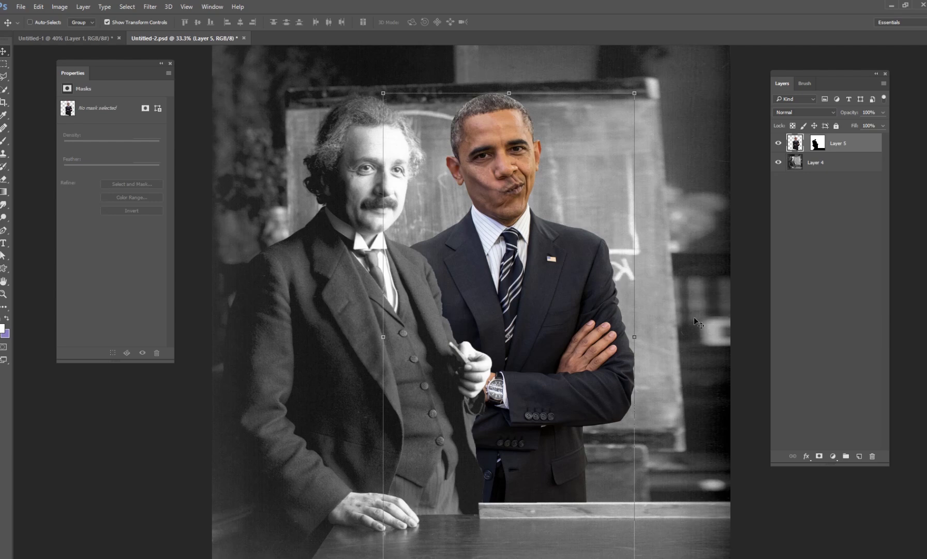
pyautogui.click(832, 455)
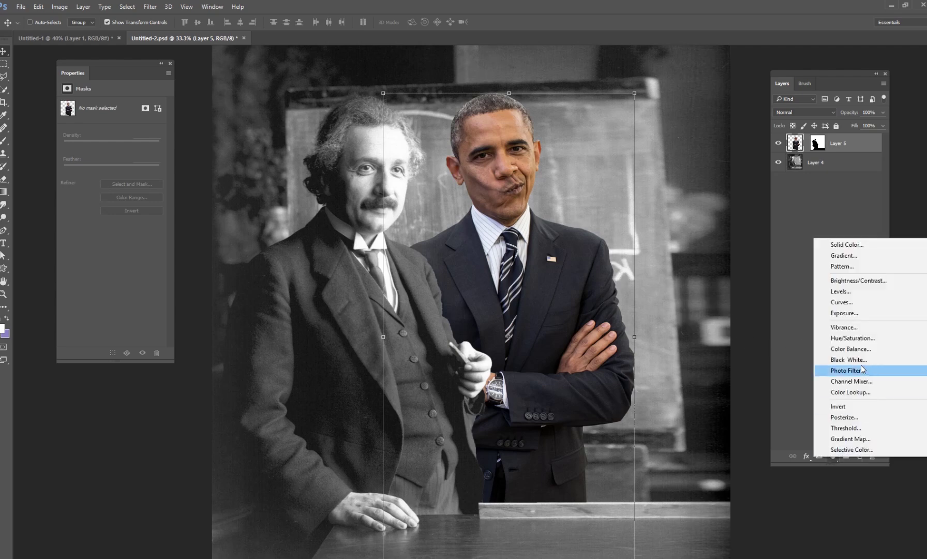
pyautogui.click(844, 362)
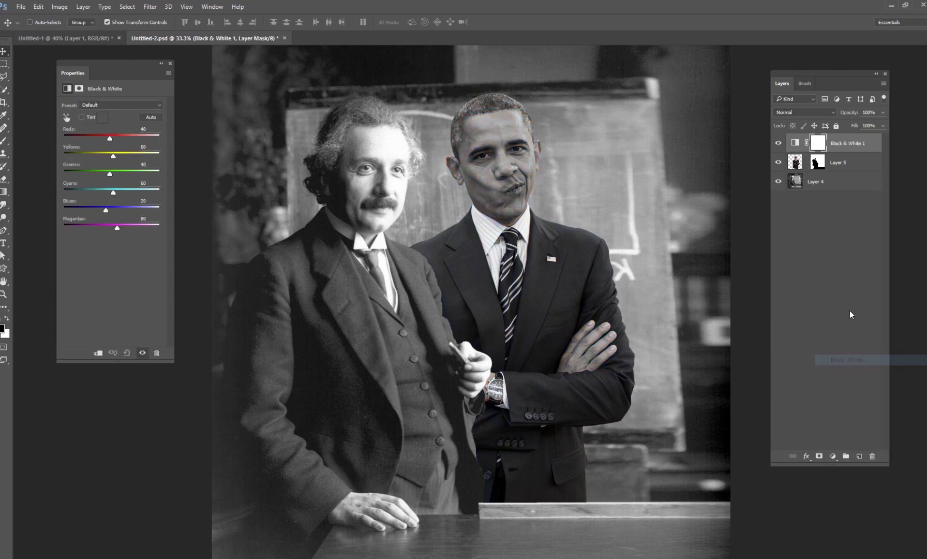
pyautogui.click(838, 161)
pyautogui.click(798, 139)
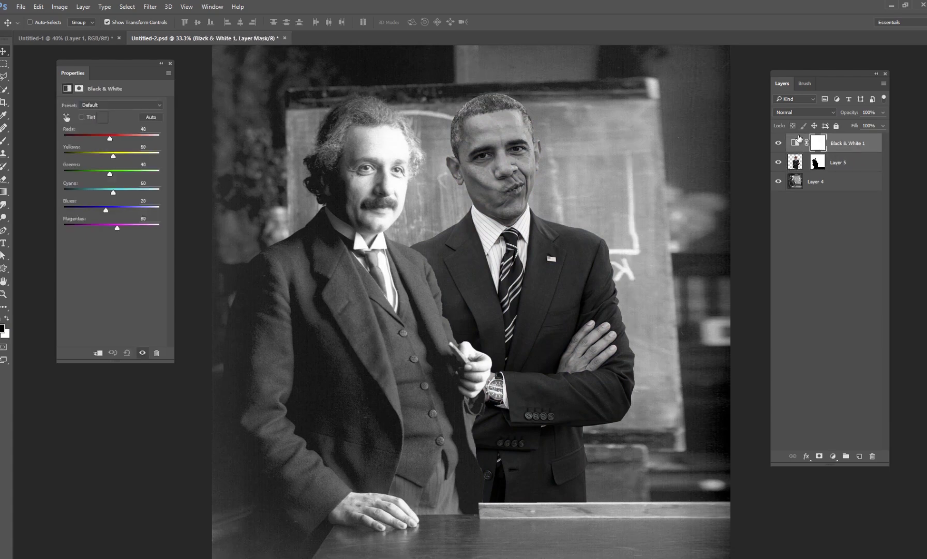
# Clip the Black & White adjustment to Layer 5, set its Reds to 77, and compare the image with the adjustment hidden and shown
pyautogui.hotkey('ctrl', 'alt', 'g')
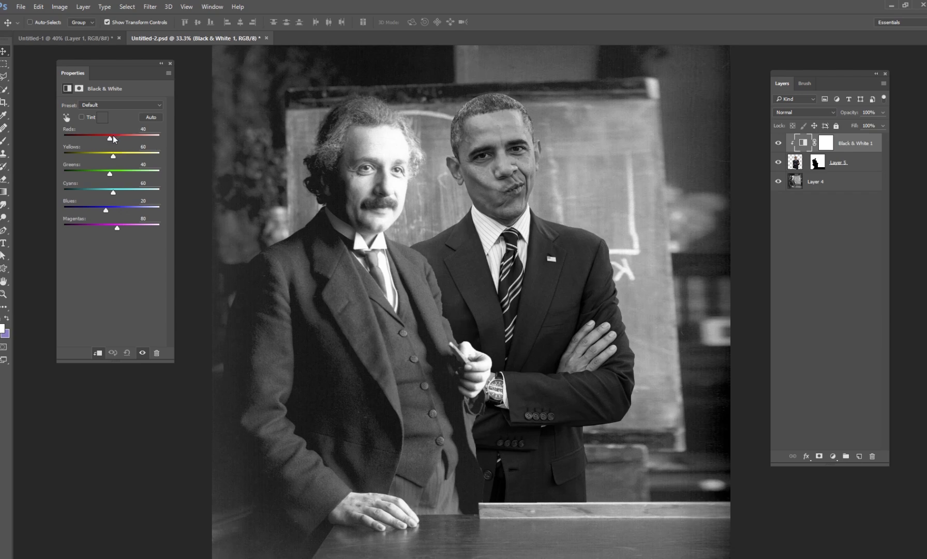
pyautogui.moveTo(113, 137); pyautogui.dragTo(117, 137)
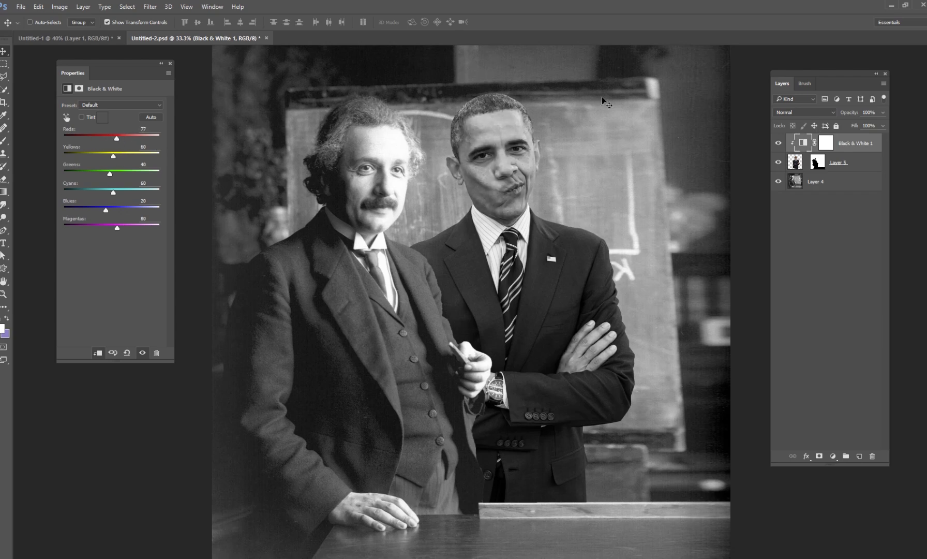
pyautogui.click(778, 143)
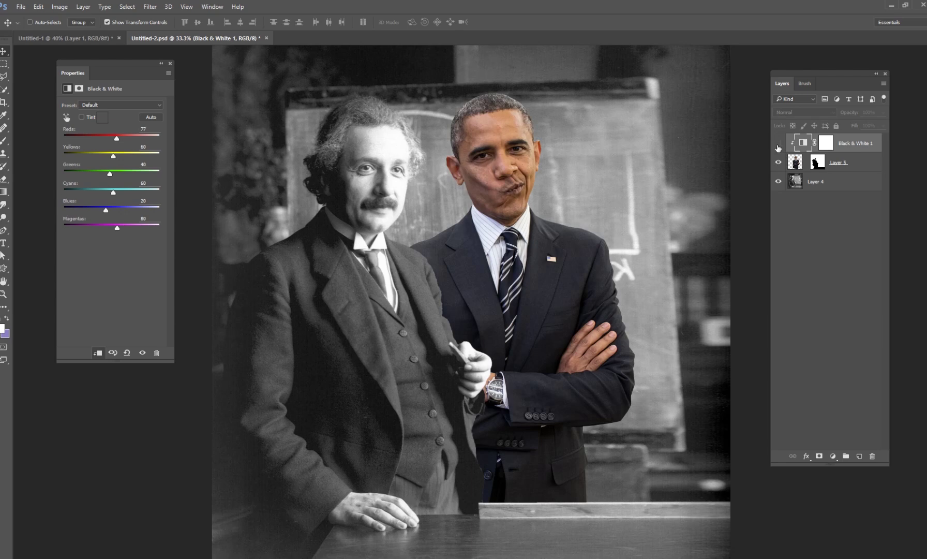
pyautogui.click(779, 143)
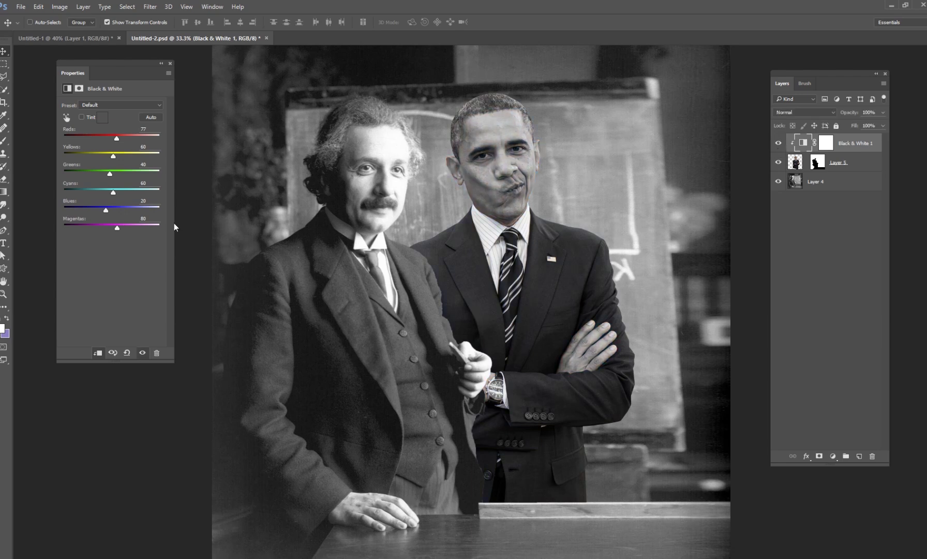
# Set the Black & White adjustment's Reds to 105, Yellows 113, Greens 87, Cyans 100 and Blues 100, then compare with it hidden and shown
pyautogui.moveTo(107, 209); pyautogui.dragTo(145, 194)
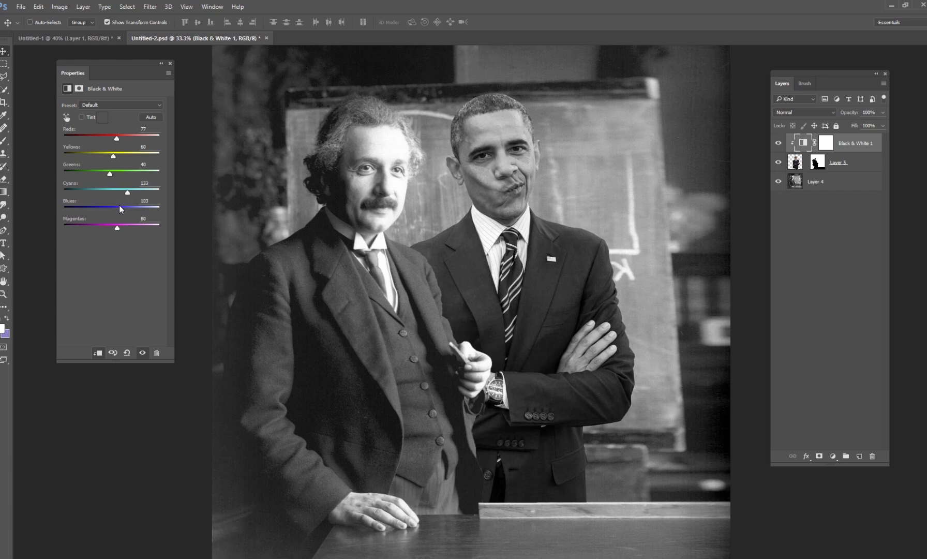
pyautogui.moveTo(116, 139)
pyautogui.mouseDown()
pyautogui.moveTo(125, 141)
pyautogui.moveTo(123, 157)
pyautogui.moveTo(124, 139)
pyautogui.mouseUp()
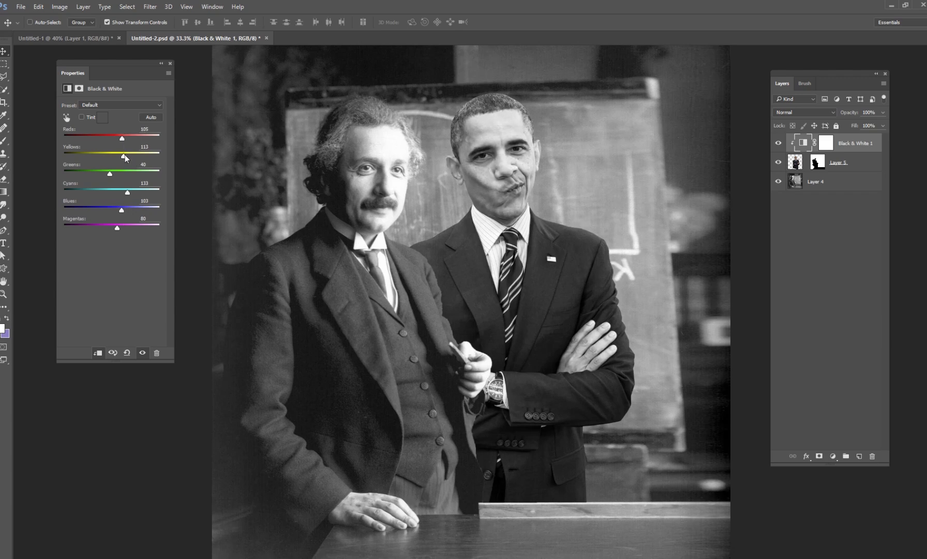
pyautogui.click(777, 143)
pyautogui.click(777, 143)
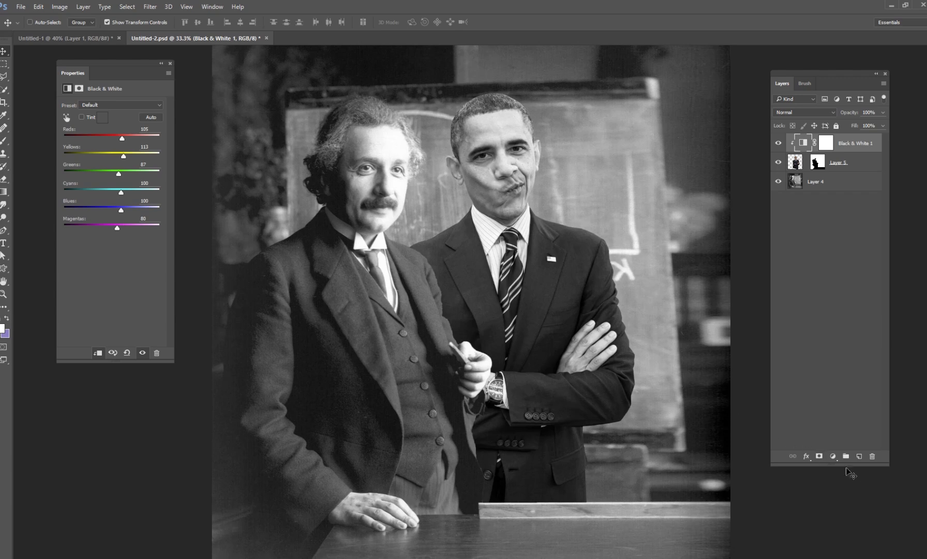
# Add a new Overlay layer clipped above the Black & White adjustment and ready the Brush with near-white sampled from the original man's forehead
pyautogui.click(861, 456)
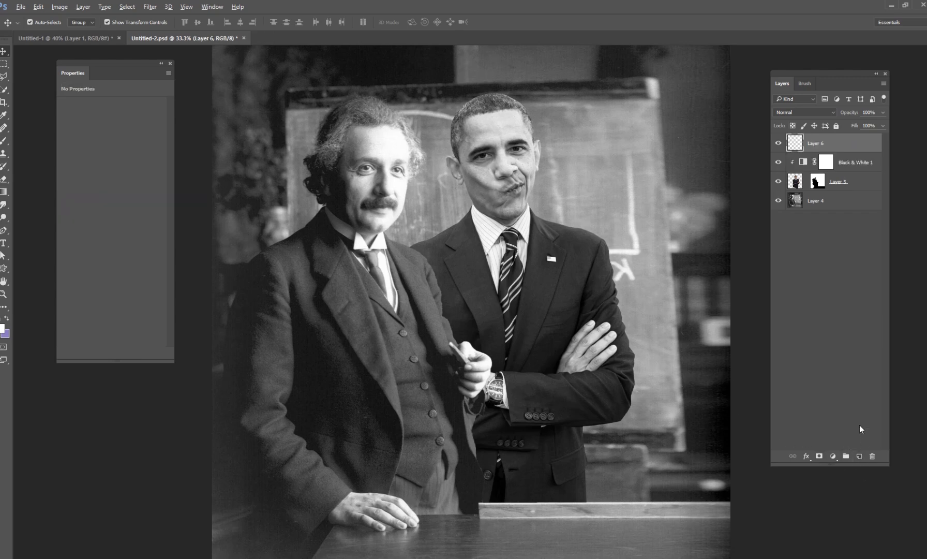
pyautogui.hotkey('ctrl', 'alt', 'g')
pyautogui.hotkey('ctrl', '+')
pyautogui.moveTo(452, 318); pyautogui.dragTo(423, 378)
pyautogui.press('b')
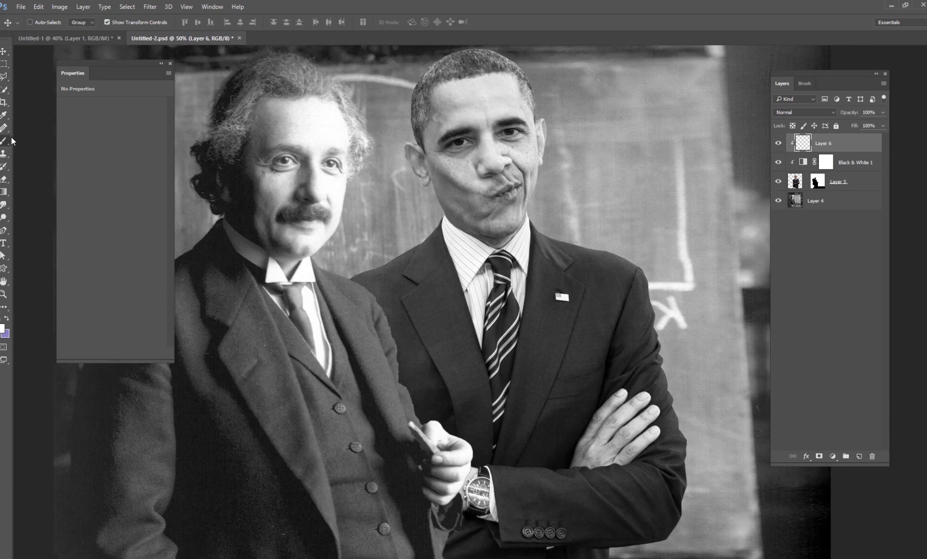
pyautogui.keyDown('alt'); pyautogui.click(328, 133); pyautogui.keyUp('alt')
pyautogui.rightClick(519, 205)
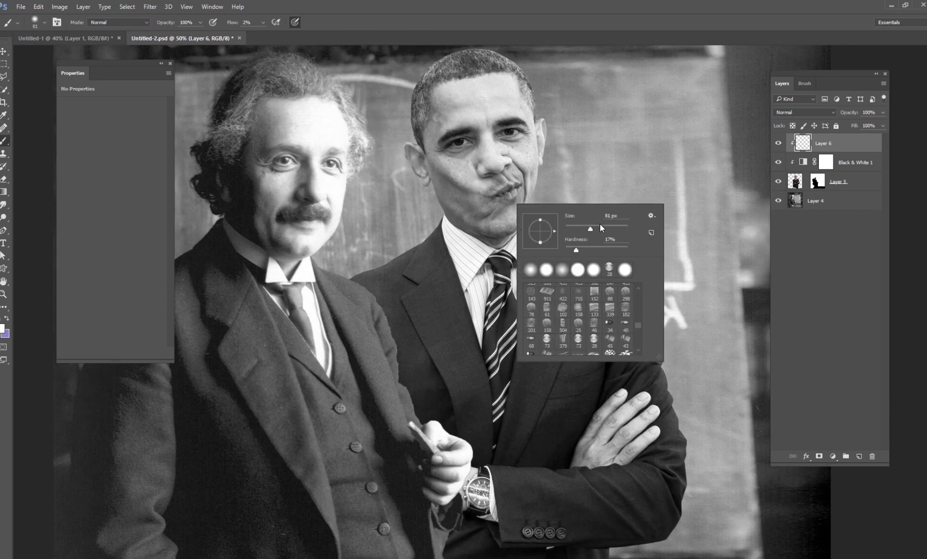
pyautogui.click(824, 112)
pyautogui.click(786, 203)
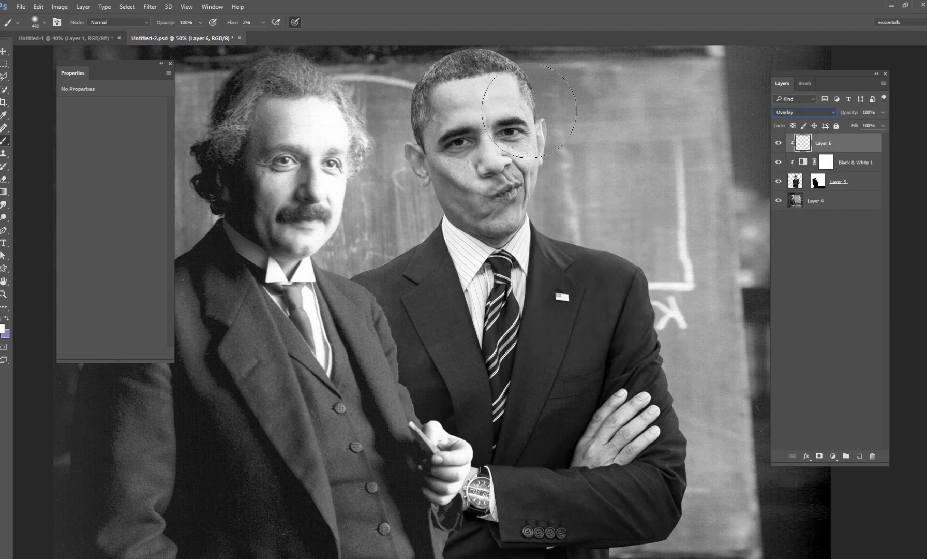
# Paint soft highlights on the cutout man's forehead, nose and lit cheek, using a 243 px brush at 9% hardness and a smaller one
pyautogui.rightClick(506, 154)
pyautogui.moveTo(605, 177); pyautogui.dragTo(601, 177)
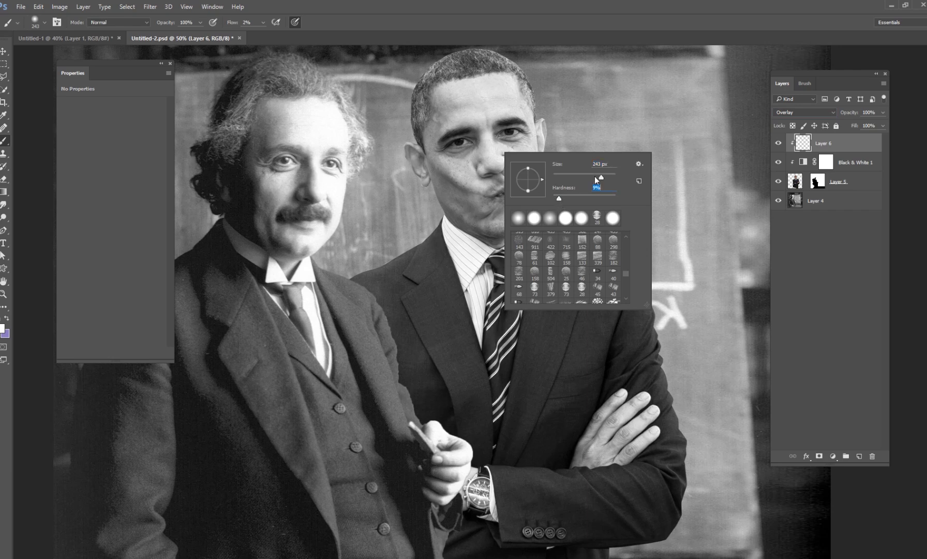
pyautogui.moveTo(475, 89)
pyautogui.mouseDown()
pyautogui.moveTo(485, 112)
pyautogui.moveTo(490, 90)
pyautogui.moveTo(507, 105)
pyautogui.moveTo(499, 93)
pyautogui.moveTo(466, 91)
pyautogui.moveTo(522, 125)
pyautogui.moveTo(517, 97)
pyautogui.mouseUp()
pyautogui.rightClick(527, 154)
pyautogui.moveTo(605, 164); pyautogui.dragTo(600, 165)
pyautogui.press('Return')
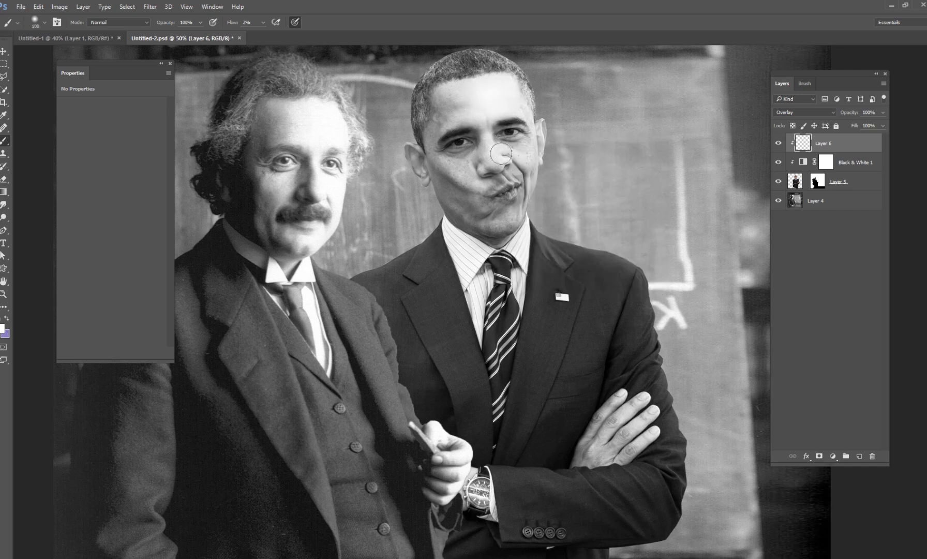
pyautogui.moveTo(505, 159)
pyautogui.mouseDown()
pyautogui.moveTo(516, 178)
pyautogui.moveTo(517, 139)
pyautogui.moveTo(535, 205)
pyautogui.moveTo(524, 199)
pyautogui.moveTo(517, 221)
pyautogui.moveTo(515, 170)
pyautogui.moveTo(509, 177)
pyautogui.moveTo(515, 198)
pyautogui.moveTo(536, 140)
pyautogui.moveTo(548, 158)
pyautogui.moveTo(509, 85)
pyautogui.mouseUp()
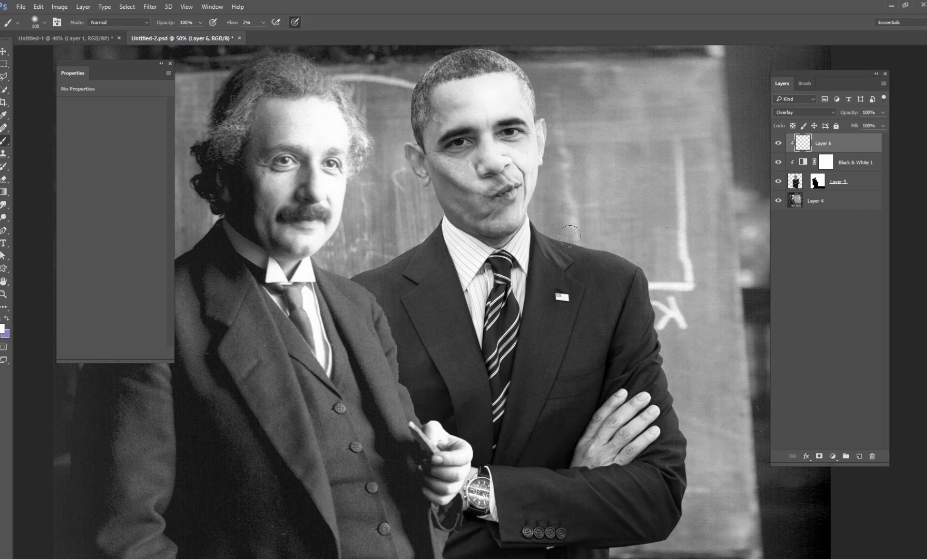
# Brush soft highlights onto the cutout man's outer shoulder, sleeve and jacket front, enlarging the brush from 199 px to 291 px and beyond
pyautogui.rightClick(569, 239)
pyautogui.press('Return')
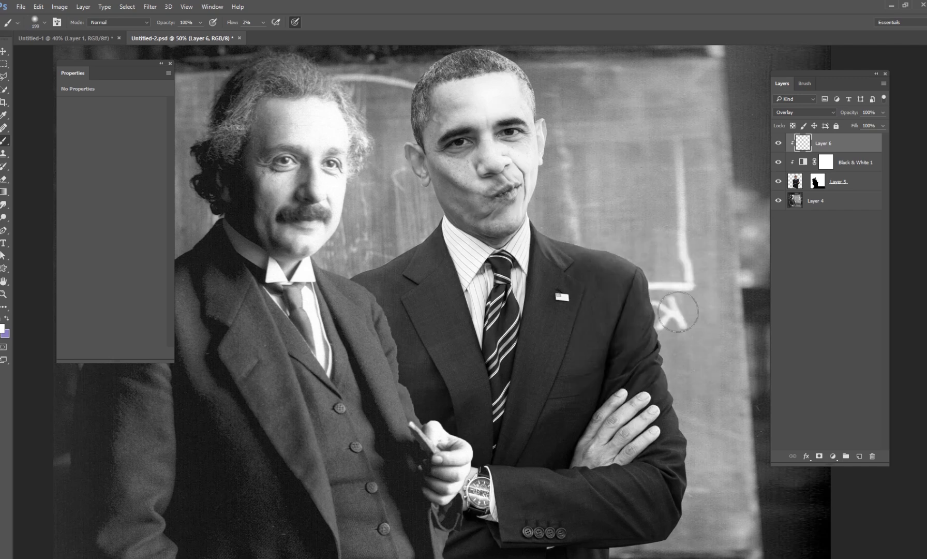
pyautogui.moveTo(570, 310); pyautogui.dragTo(514, 228)
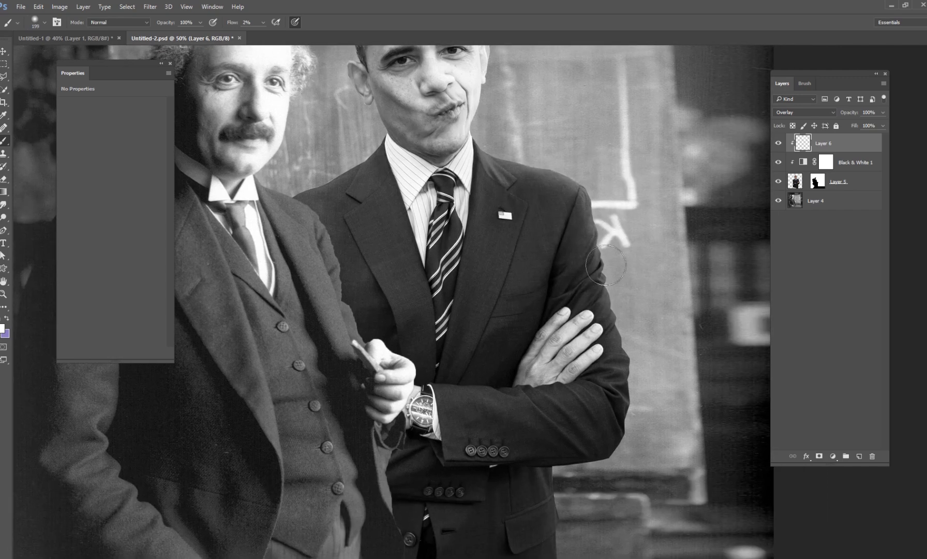
pyautogui.rightClick(591, 339)
pyautogui.press('Return')
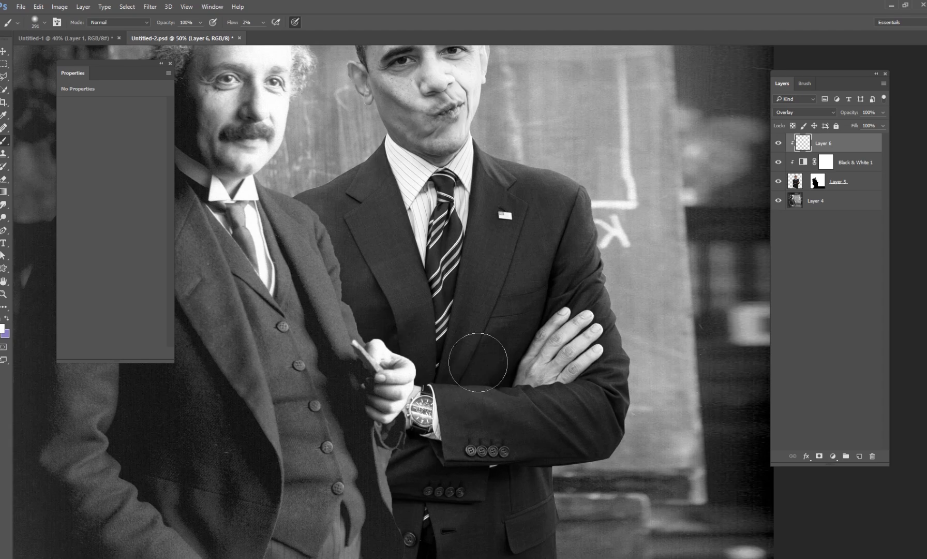
pyautogui.rightClick(518, 254)
pyautogui.press('Return')
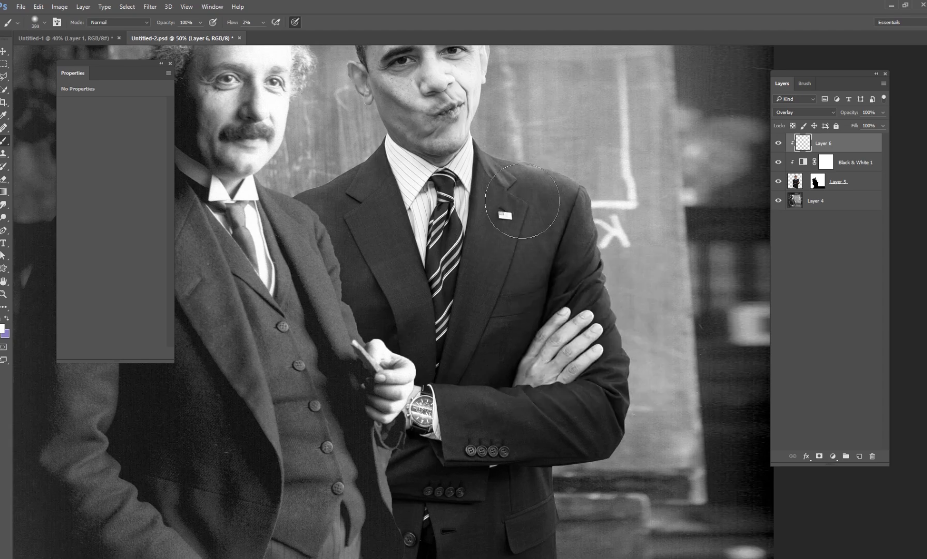
# Brighten the edge of the cutout man's lit cheek and outer sleeve with a 183 px brush and check Layer 6's effect
pyautogui.moveTo(490, 104)
pyautogui.mouseDown()
pyautogui.moveTo(523, 135)
pyautogui.moveTo(539, 226)
pyautogui.mouseUp()
pyautogui.rightClick(539, 226)
pyautogui.write('183')
pyautogui.press('Return')
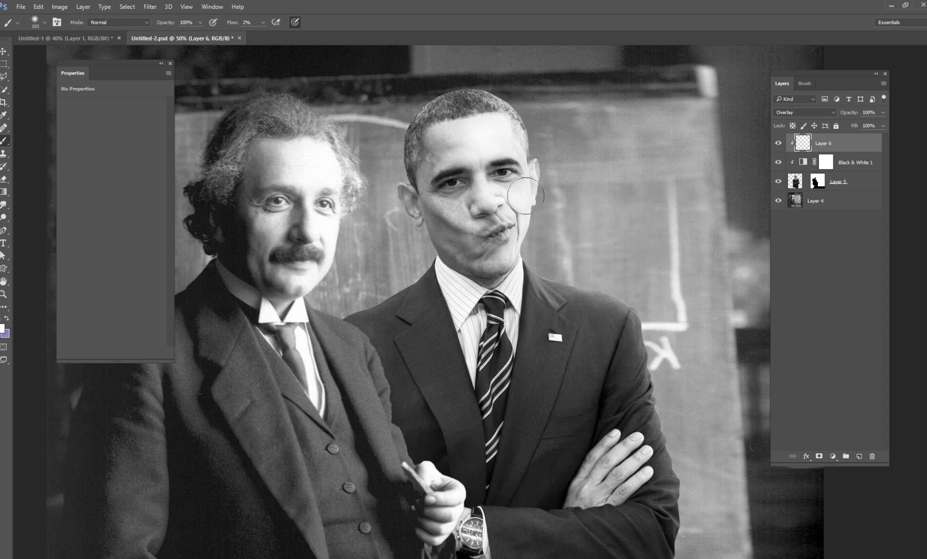
pyautogui.moveTo(531, 340); pyautogui.dragTo(493, 260)
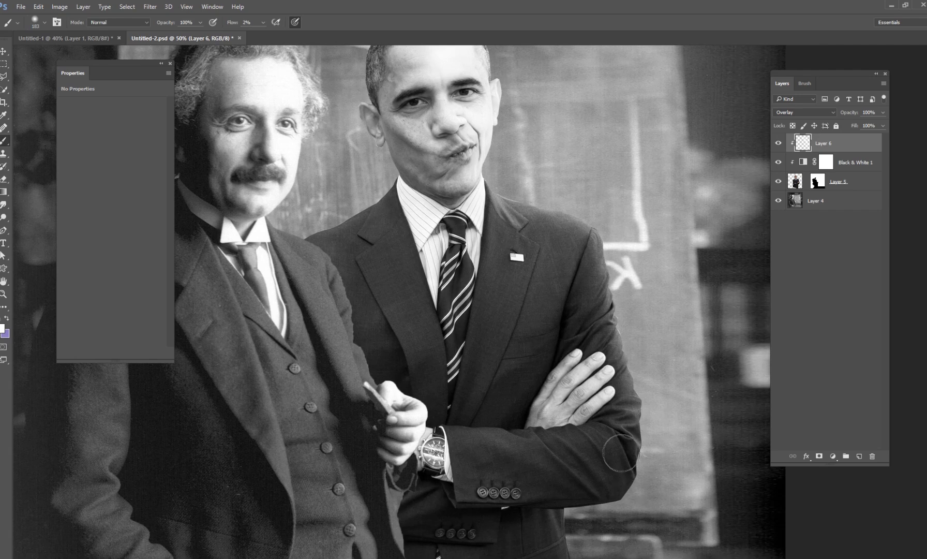
pyautogui.scroll(-2, 621, 453)
pyautogui.hscroll(-1, 621, 452)
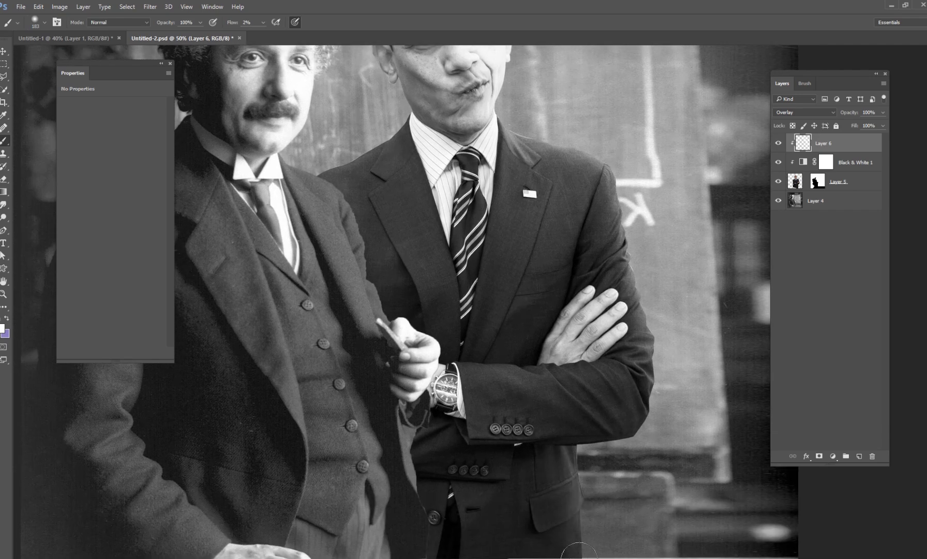
pyautogui.scroll(5, 460, 358)
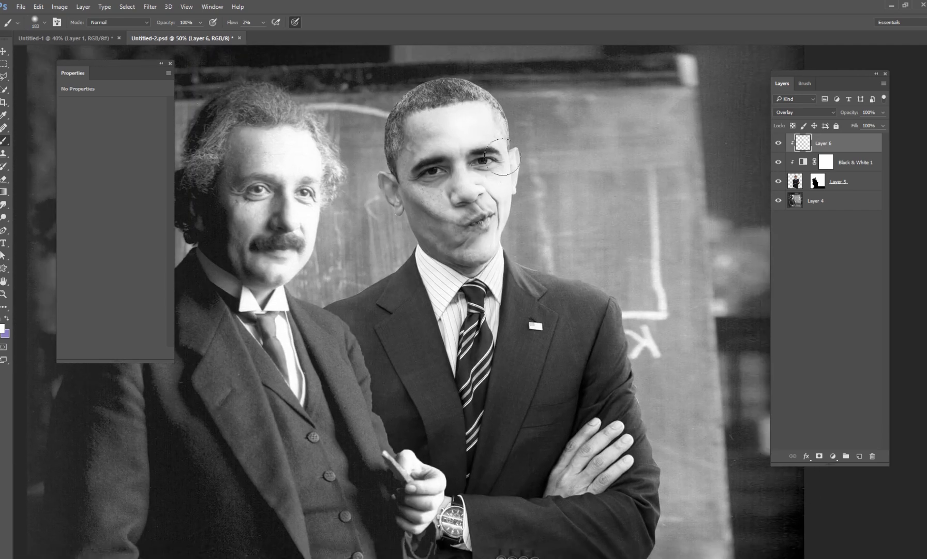
pyautogui.click(777, 143)
pyautogui.moveTo(503, 331); pyautogui.dragTo(540, 363)
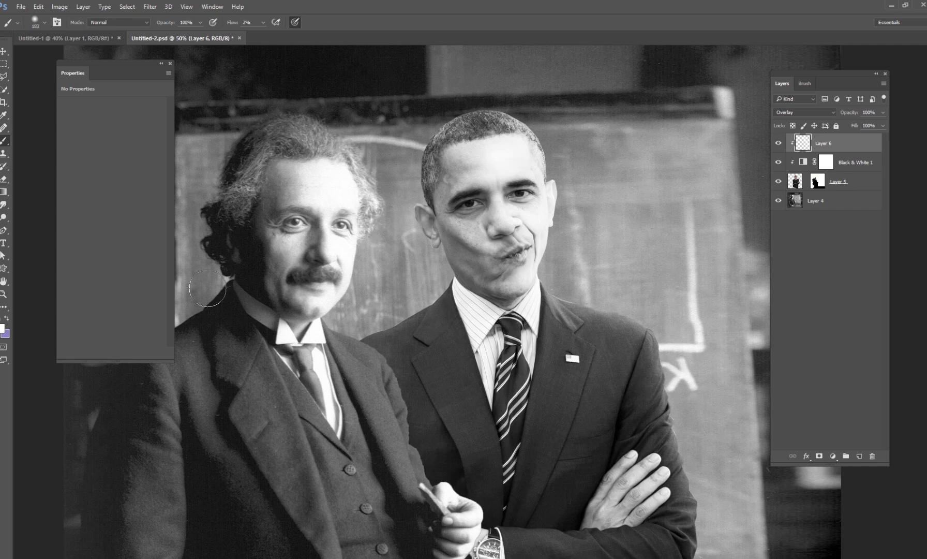
# Set the foreground to near-black and paint shadows on the shaded side of the cutout man's face with a 73 px brush
pyautogui.click(4, 329)
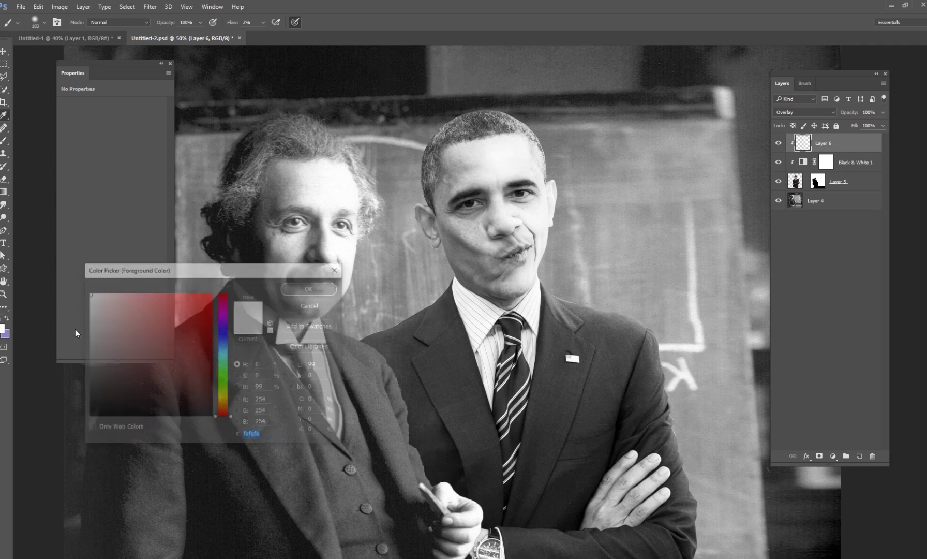
pyautogui.click(72, 395)
pyautogui.click(311, 288)
pyautogui.press('b')
pyautogui.rightClick(505, 210)
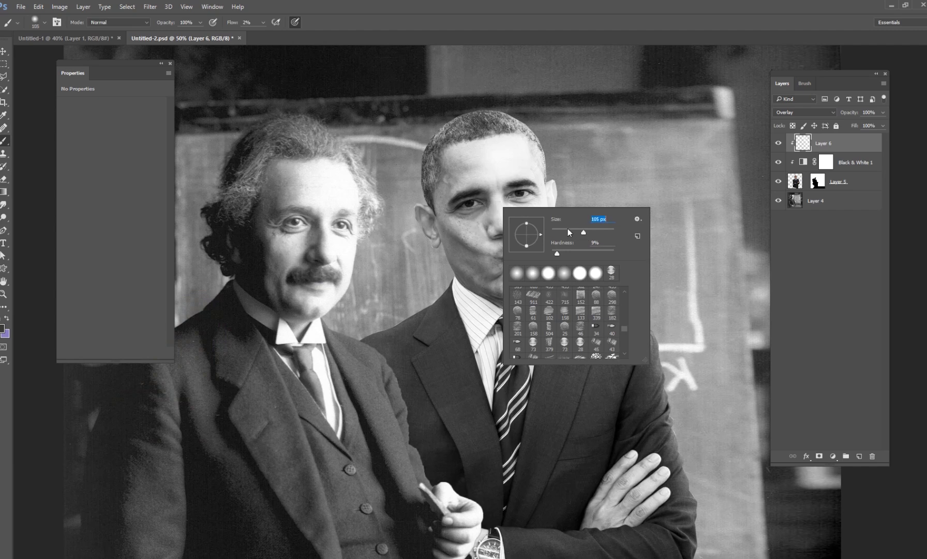
pyautogui.click(490, 215)
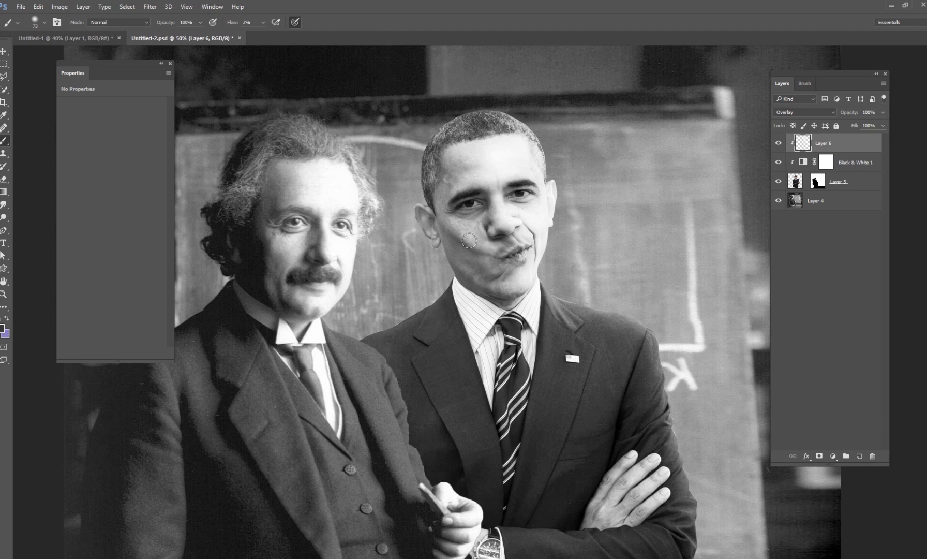
pyautogui.moveTo(445, 168)
pyautogui.mouseDown()
pyautogui.moveTo(437, 205)
pyautogui.moveTo(454, 256)
pyautogui.moveTo(421, 208)
pyautogui.moveTo(474, 271)
pyautogui.moveTo(486, 270)
pyautogui.mouseUp()
# Deepen the shadows along the cutout man's shaded cheek, jaw and nearby shoulder with brushes of 152 px and 183 px
pyautogui.rightClick(516, 241)
pyautogui.click(604, 263)
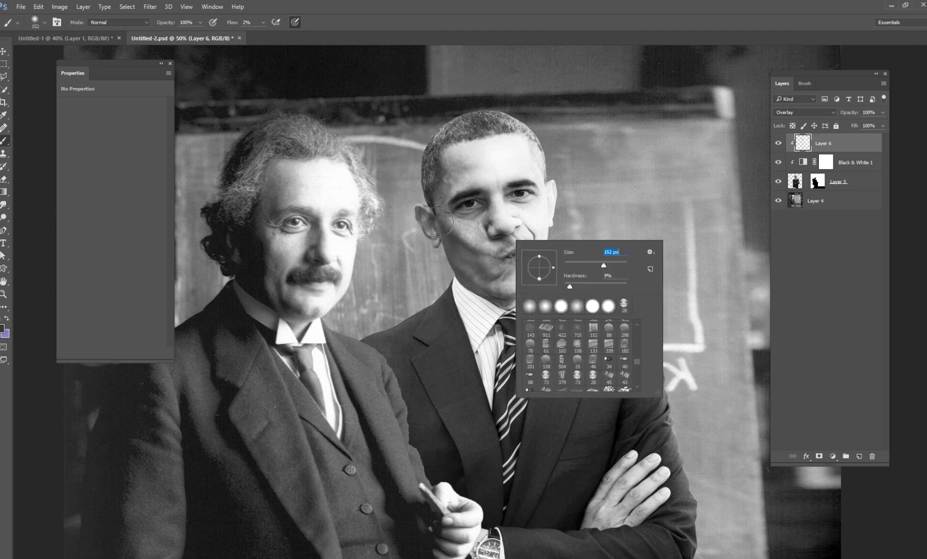
pyautogui.click(469, 245)
pyautogui.rightClick(453, 295)
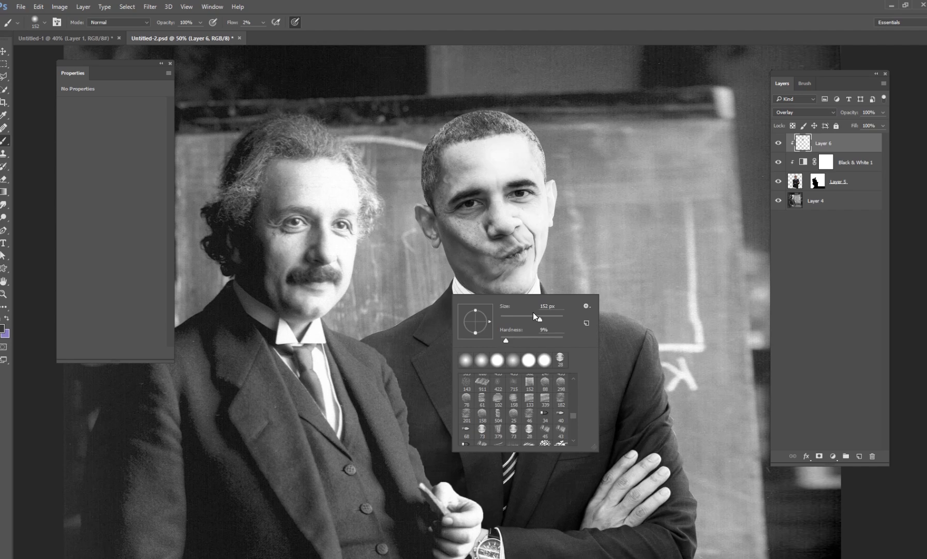
pyautogui.click(424, 259)
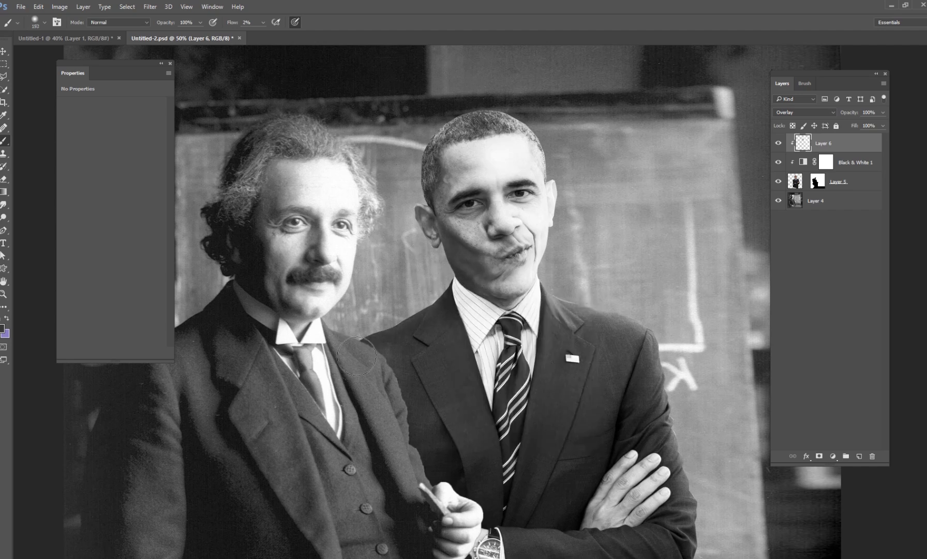
pyautogui.moveTo(458, 271); pyautogui.dragTo(451, 226)
# Darken the shaded side of the cutout man's face, collar and inner jacket on Layer 6 with a smaller brush
pyautogui.rightClick(464, 185)
pyautogui.click(559, 208)
pyautogui.click(470, 179)
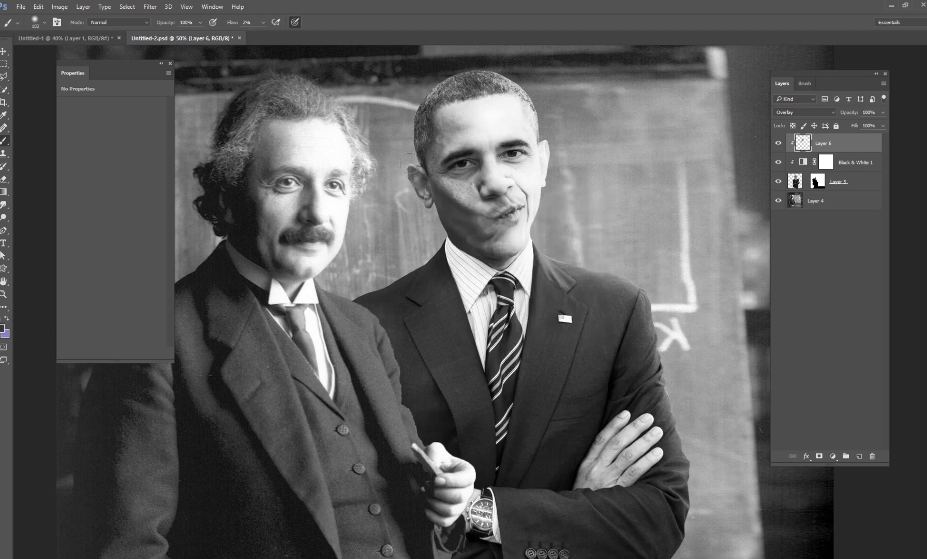
pyautogui.moveTo(470, 257); pyautogui.dragTo(469, 214)
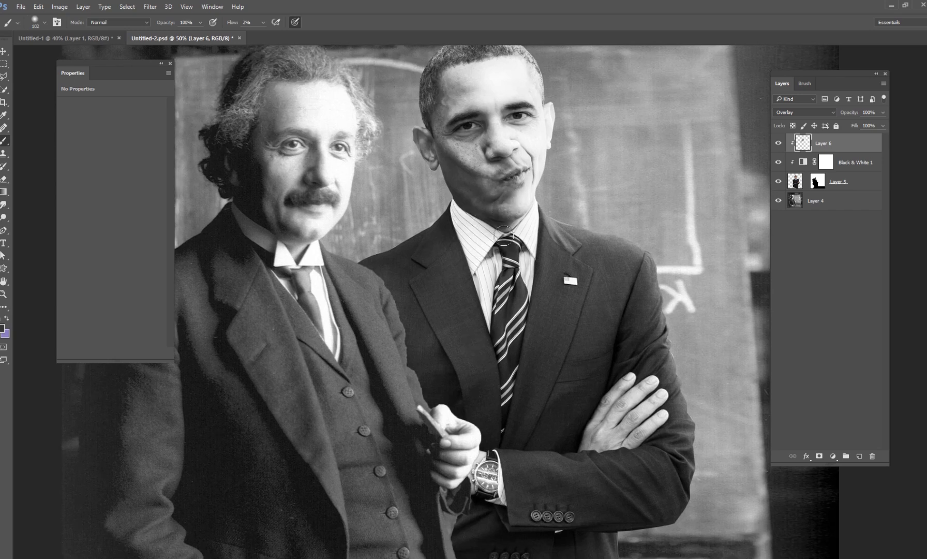
pyautogui.moveTo(467, 345)
pyautogui.mouseDown()
pyautogui.moveTo(495, 273)
pyautogui.moveTo(472, 334)
pyautogui.moveTo(484, 374)
pyautogui.mouseUp()
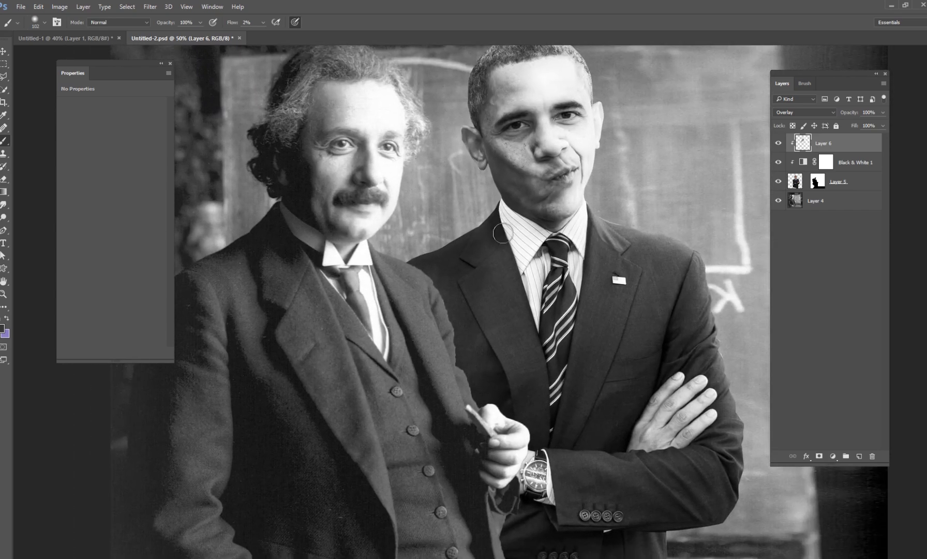
pyautogui.moveTo(489, 218); pyautogui.dragTo(487, 298)
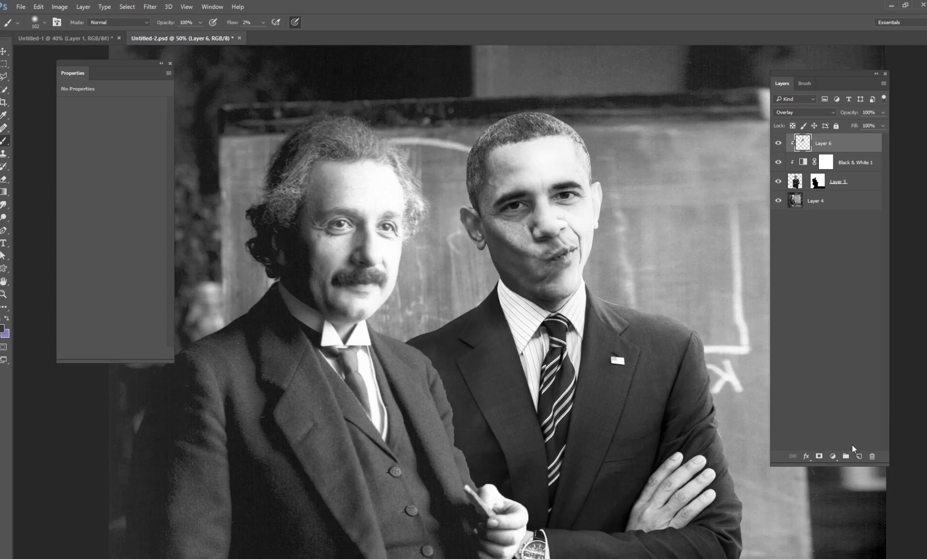
# Add another clipped layer above Layer 6 in Soft Light mode and paint dark shading over the cutout man's shaded ear and cheek
pyautogui.click(859, 456)
pyautogui.hotkey('ctrl', 'alt', 'g')
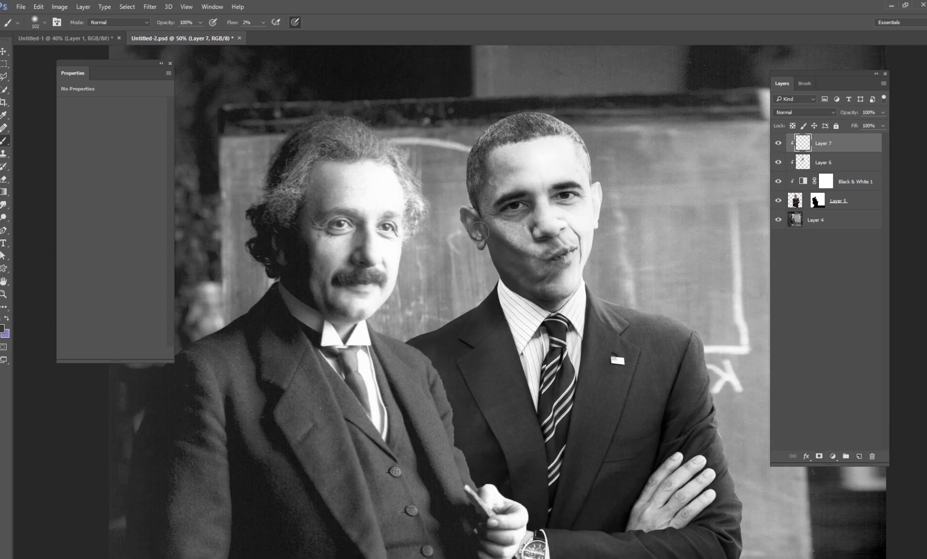
pyautogui.click(805, 113)
pyautogui.click(802, 213)
pyautogui.moveTo(471, 202)
pyautogui.mouseDown()
pyautogui.moveTo(467, 215)
pyautogui.moveTo(506, 273)
pyautogui.moveTo(492, 222)
pyautogui.mouseUp()
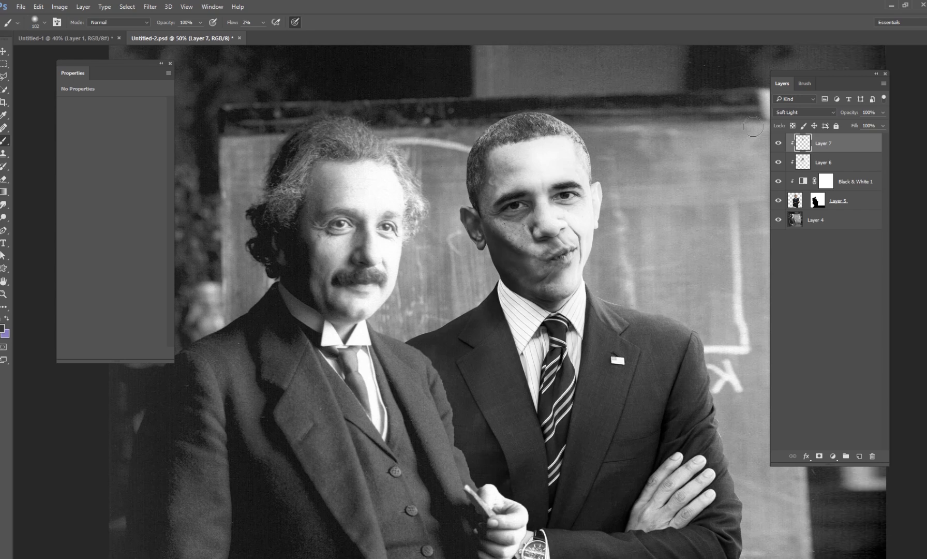
# Switch Layer 7 to Overlay mode and paint shading up the cutout man's shaded ear and side of the head
pyautogui.click(811, 115)
pyautogui.click(790, 207)
pyautogui.moveTo(483, 196)
pyautogui.mouseDown()
pyautogui.moveTo(507, 144)
pyautogui.moveTo(498, 122)
pyautogui.mouseUp()
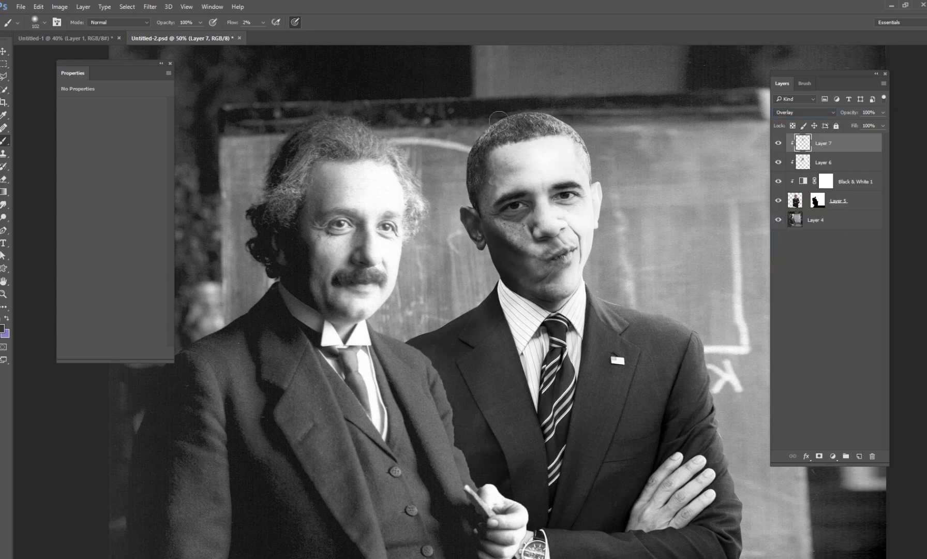
# Add another clipped layer in Darken mode and paint shadow over the cutout man's shirt collar with a 139 px brush
pyautogui.scroll(-2, 530, 259)
pyautogui.rightClick(531, 269)
pyautogui.moveTo(597, 288); pyautogui.dragTo(602, 288)
pyautogui.press('Return')
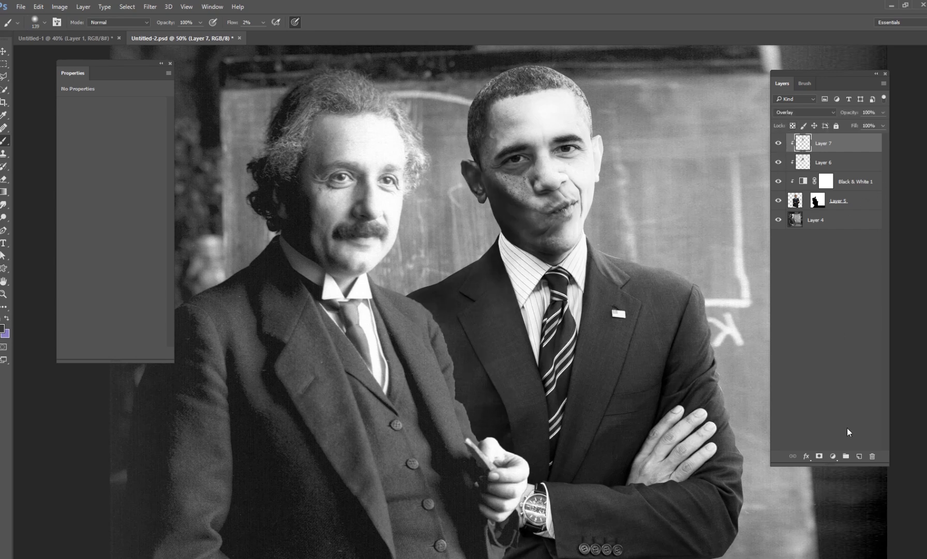
pyautogui.click(859, 454)
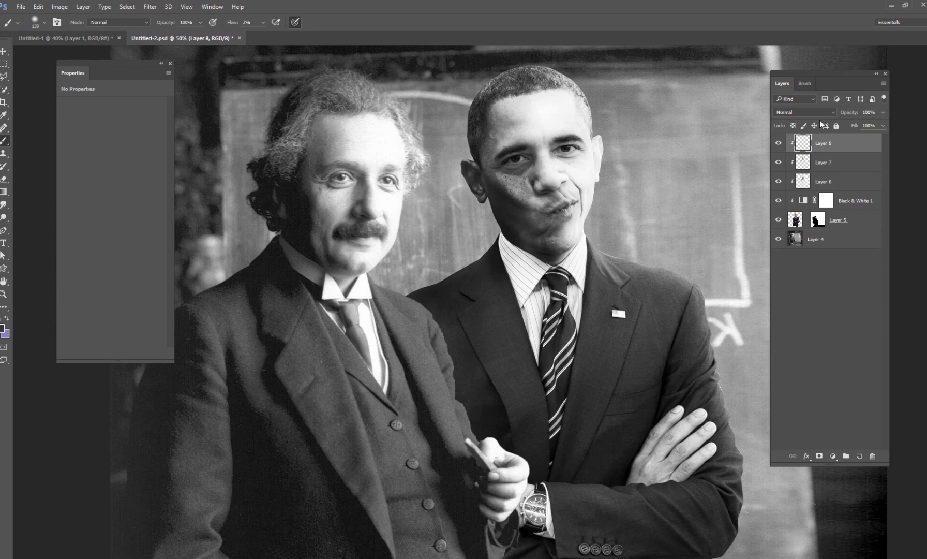
pyautogui.click(800, 112)
pyautogui.click(791, 139)
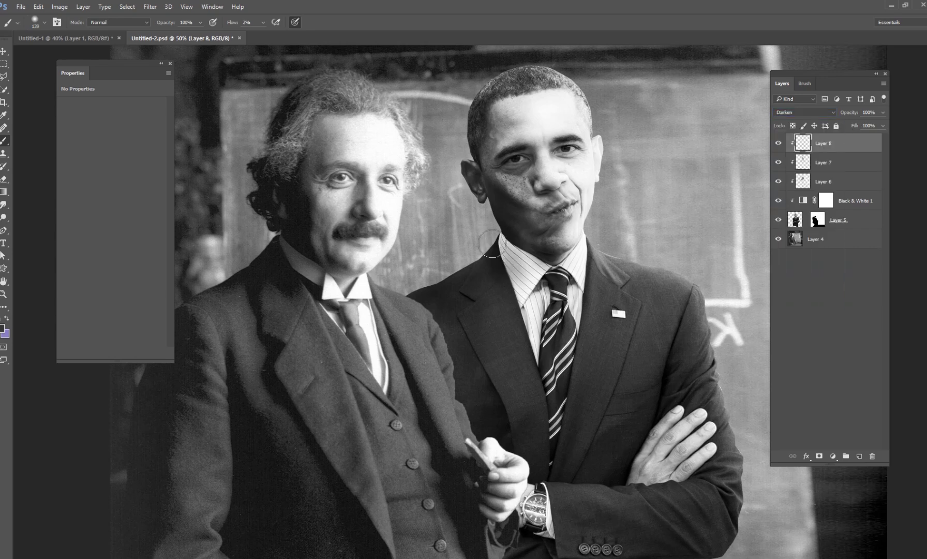
pyautogui.moveTo(503, 261)
pyautogui.mouseDown()
pyautogui.moveTo(509, 289)
pyautogui.moveTo(531, 266)
pyautogui.moveTo(501, 256)
pyautogui.moveTo(431, 293)
pyautogui.moveTo(482, 263)
pyautogui.moveTo(468, 291)
pyautogui.moveTo(491, 250)
pyautogui.moveTo(530, 270)
pyautogui.moveTo(504, 312)
pyautogui.moveTo(530, 323)
pyautogui.moveTo(517, 324)
pyautogui.moveTo(543, 270)
pyautogui.moveTo(563, 292)
pyautogui.moveTo(490, 286)
pyautogui.mouseUp()
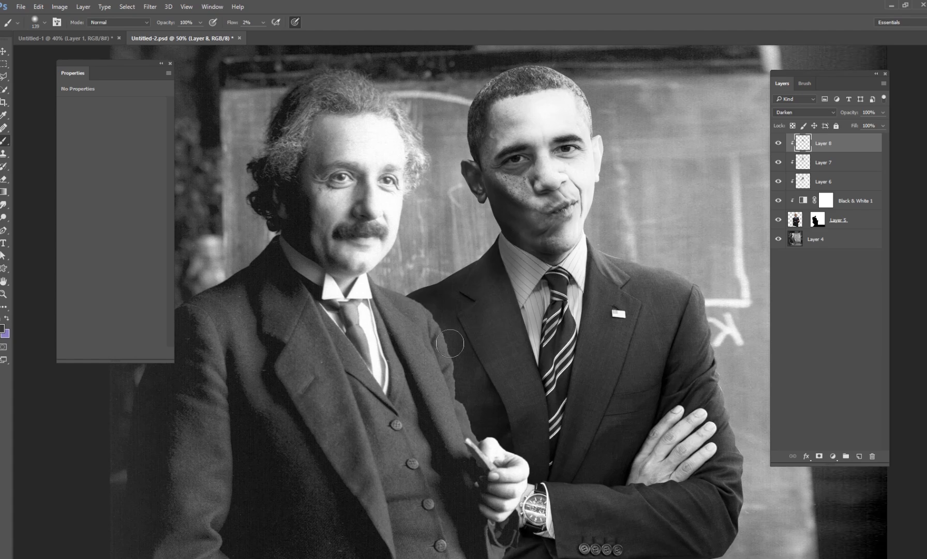
# Compare the shading of Layers 7 and 6 on and off, and lower Layer 6's opacity to 76%
pyautogui.hotkey('ctrl', '-')
pyautogui.hotkey('ctrl', '-')
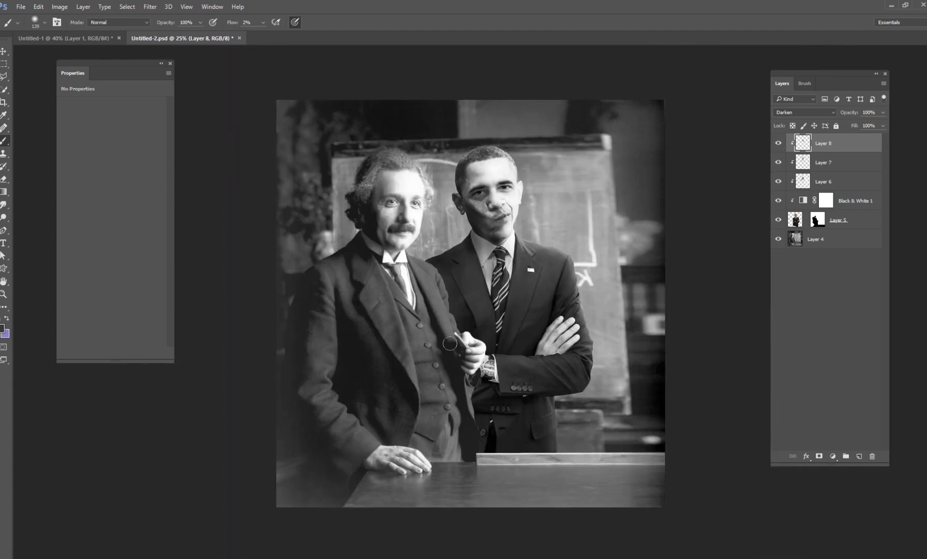
pyautogui.hotkey('ctrl', '+')
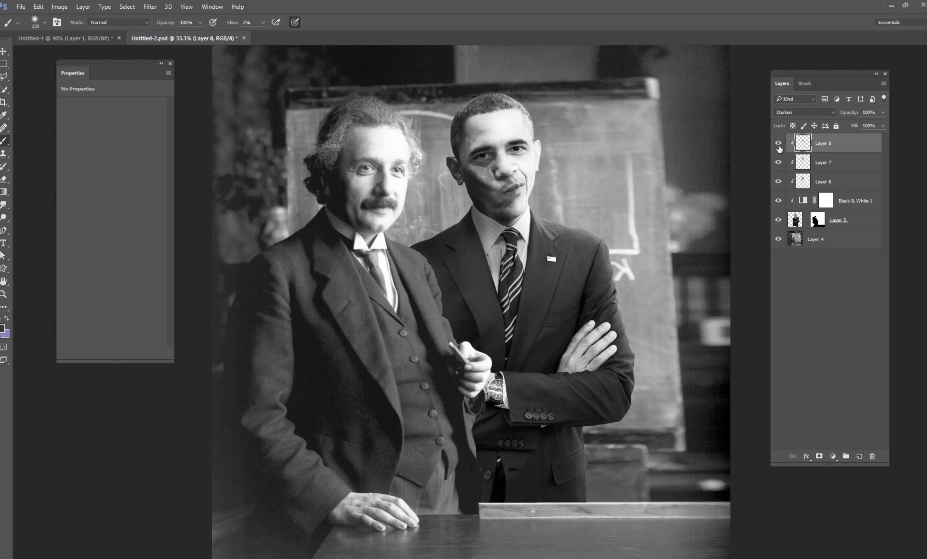
pyautogui.click(778, 163)
pyautogui.click(778, 163)
pyautogui.click(779, 181)
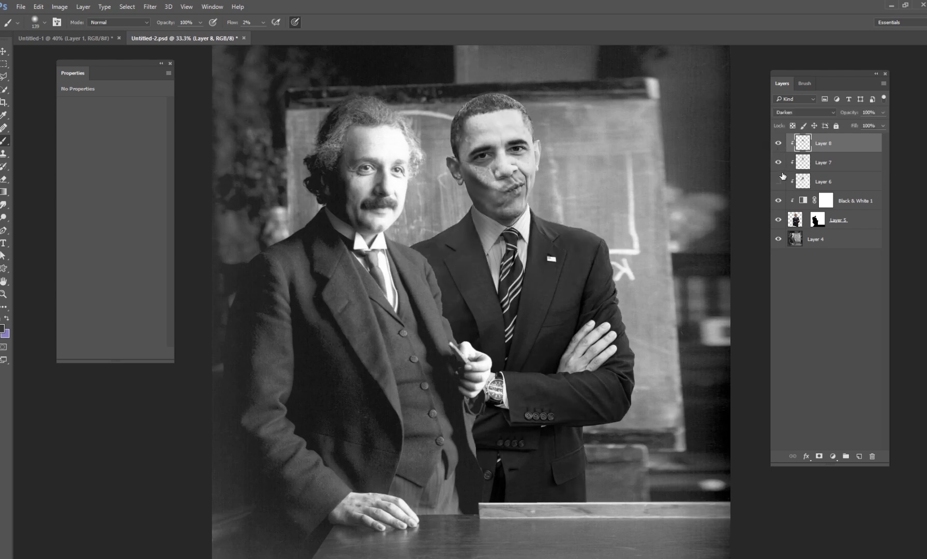
pyautogui.click(778, 181)
pyautogui.click(839, 181)
pyautogui.moveTo(871, 122); pyautogui.dragTo(869, 122)
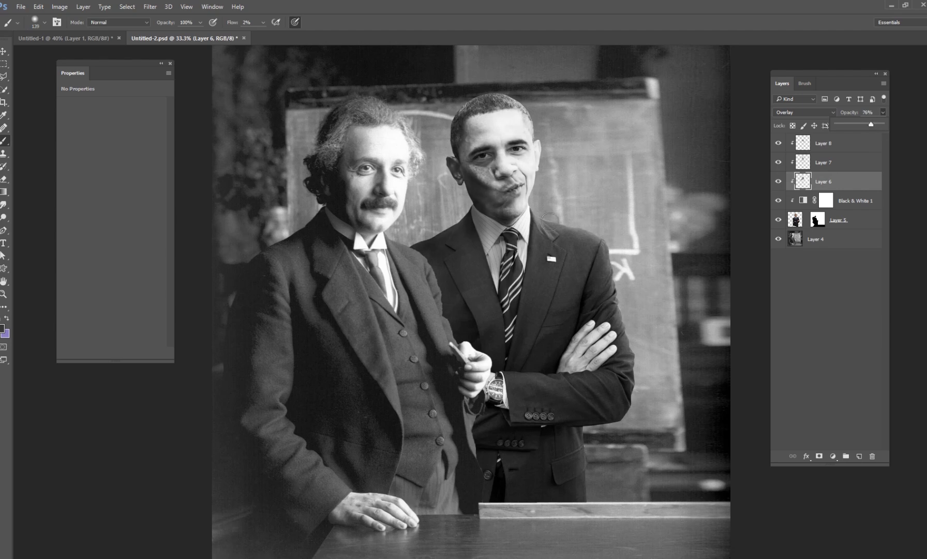
# Add a Selective Color adjustment above Layer 8 and set Black to -15% for the Blacks
pyautogui.click(800, 163)
pyautogui.click(802, 146)
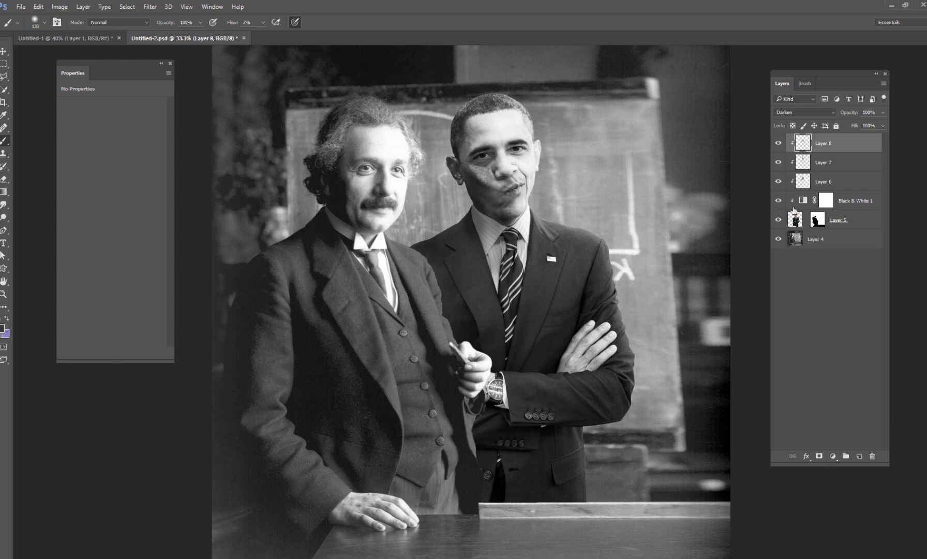
pyautogui.click(831, 457)
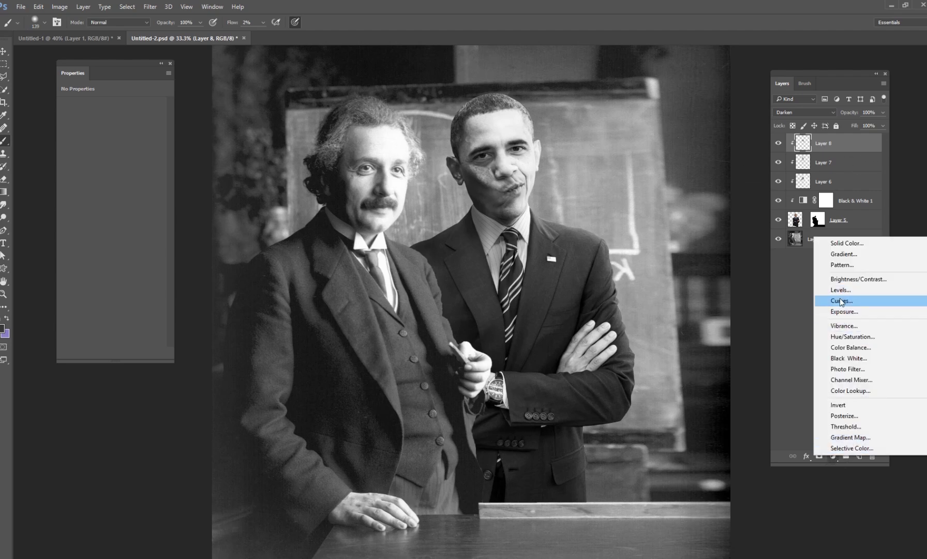
pyautogui.click(842, 448)
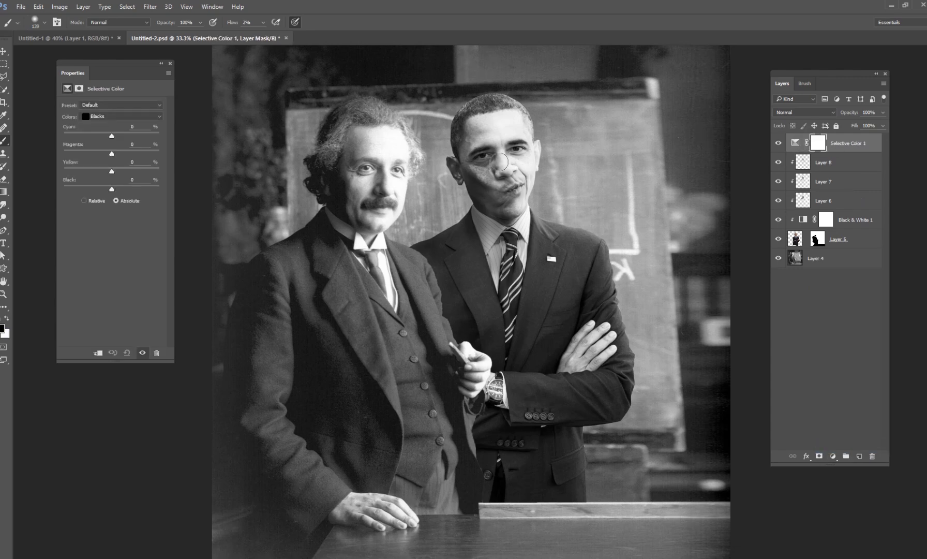
pyautogui.click(113, 116)
pyautogui.click(106, 188)
pyautogui.moveTo(112, 189); pyautogui.dragTo(105, 189)
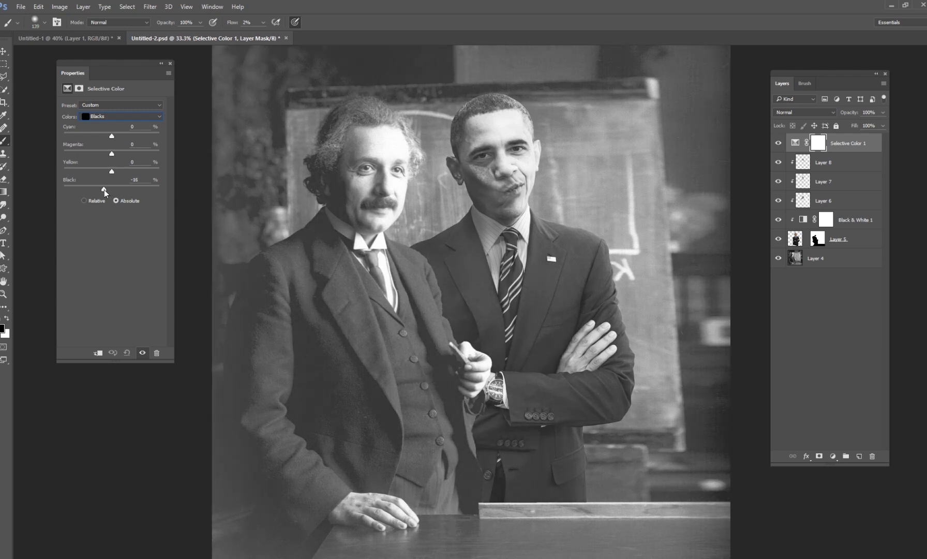
# Set Black to +7% for the Whites in the Selective Color adjustment and compare the image with and without it
pyautogui.click(109, 116)
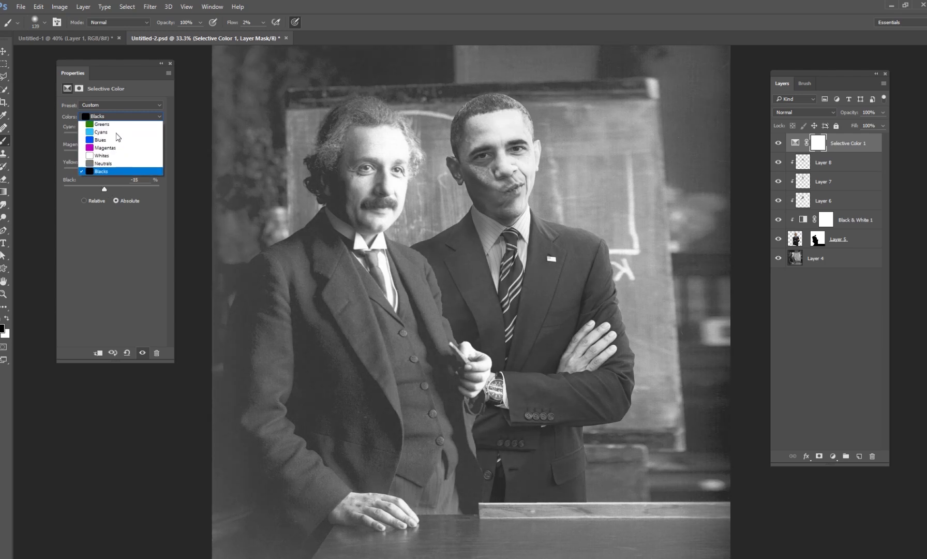
pyautogui.click(103, 171)
pyautogui.moveTo(112, 185); pyautogui.dragTo(118, 191)
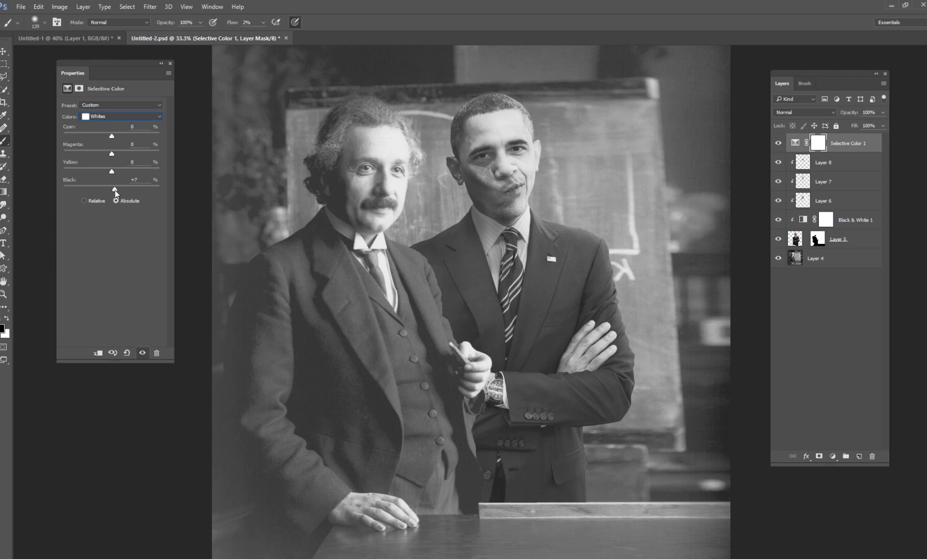
pyautogui.click(779, 142)
pyautogui.click(779, 143)
pyautogui.click(779, 144)
pyautogui.click(780, 144)
# Group Layer 5 with its clipped Black & White adjustment and Layers 6, 7 and 8
pyautogui.click(839, 243)
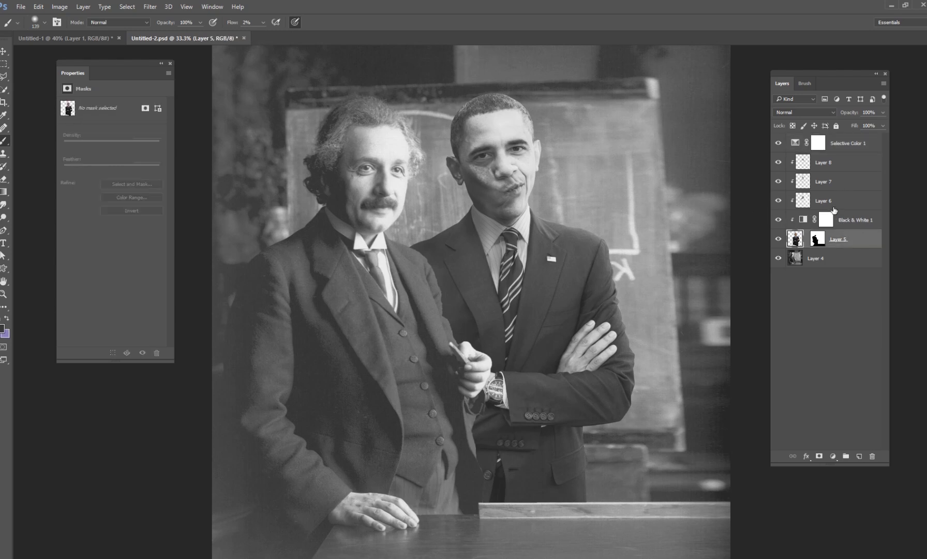
pyautogui.keyDown('ctrl'); pyautogui.click(830, 202); pyautogui.keyUp('ctrl')
pyautogui.keyDown('ctrl'); pyautogui.click(830, 182); pyautogui.keyUp('ctrl')
pyautogui.keyDown('ctrl'); pyautogui.click(830, 163); pyautogui.keyUp('ctrl')
pyautogui.keyDown('ctrl'); pyautogui.click(856, 218); pyautogui.keyUp('ctrl')
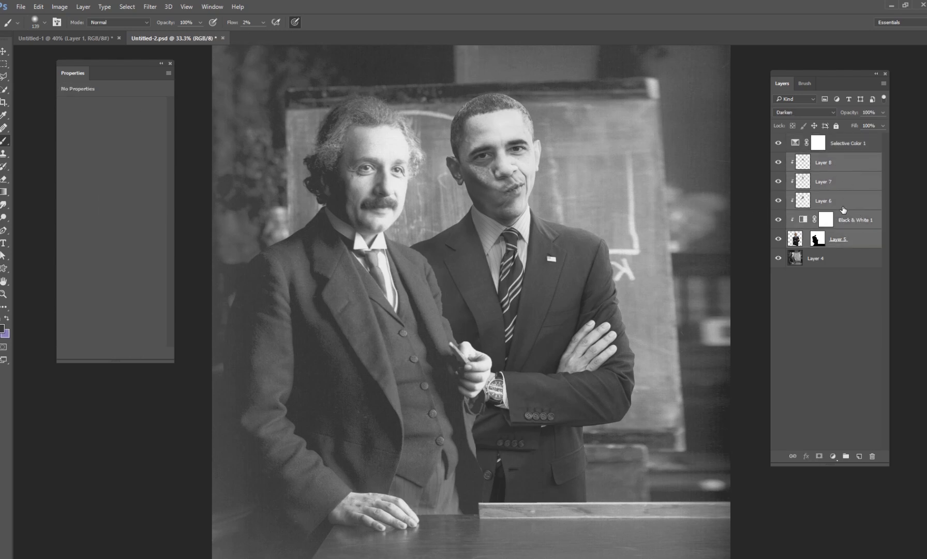
pyautogui.hotkey('ctrl', 'g')
# Duplicate the cutout man's group and merge the copy into a single layer
pyautogui.hotkey('ctrl', 'j')
pyautogui.click(778, 170)
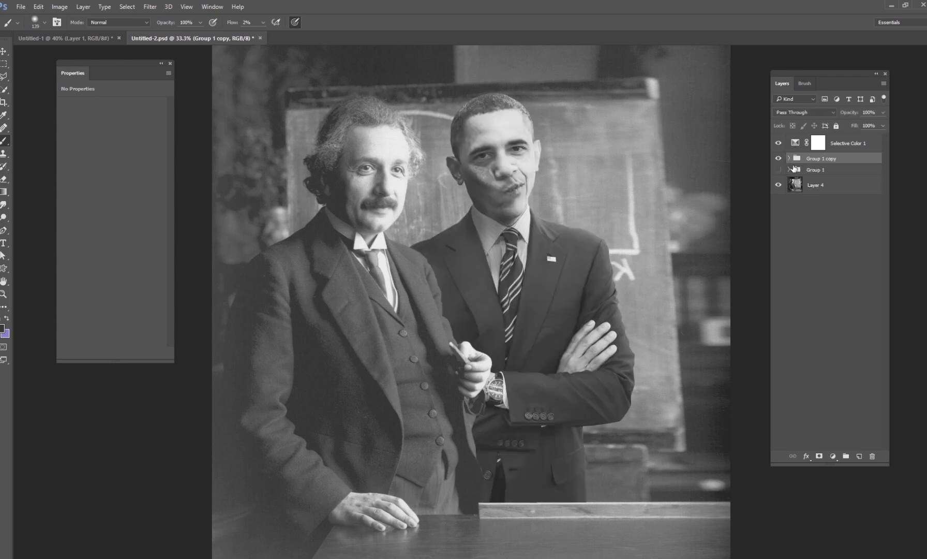
pyautogui.rightClick(813, 163)
pyautogui.click(815, 388)
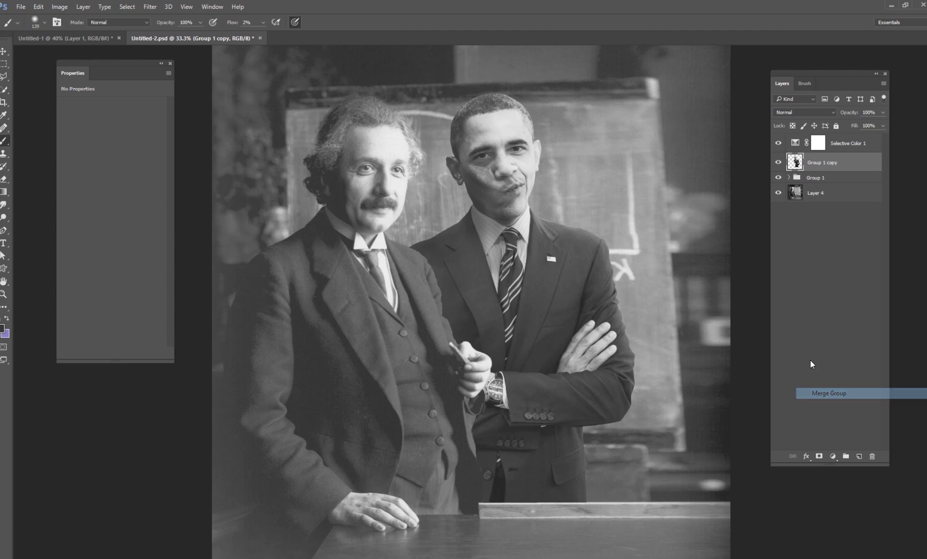
# Try to move the merged cutout copy to the right of the original
pyautogui.press('v')
pyautogui.moveTo(533, 267); pyautogui.dragTo(577, 264)
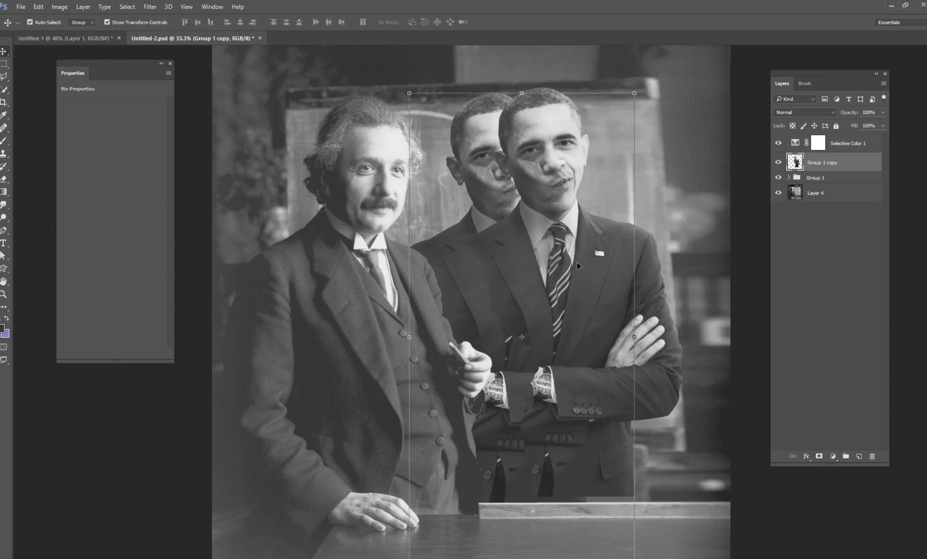
pyautogui.hotkey('ctrl', 'z')
# Examine the grain and jacket edges of both men up close around the sleeve and hand
pyautogui.hotkey('ctrl', '+')
pyautogui.hotkey('ctrl', '+')
pyautogui.hotkey('ctrl', '+')
pyautogui.hotkey('ctrl', '+')
pyautogui.hotkey('ctrl', '+')
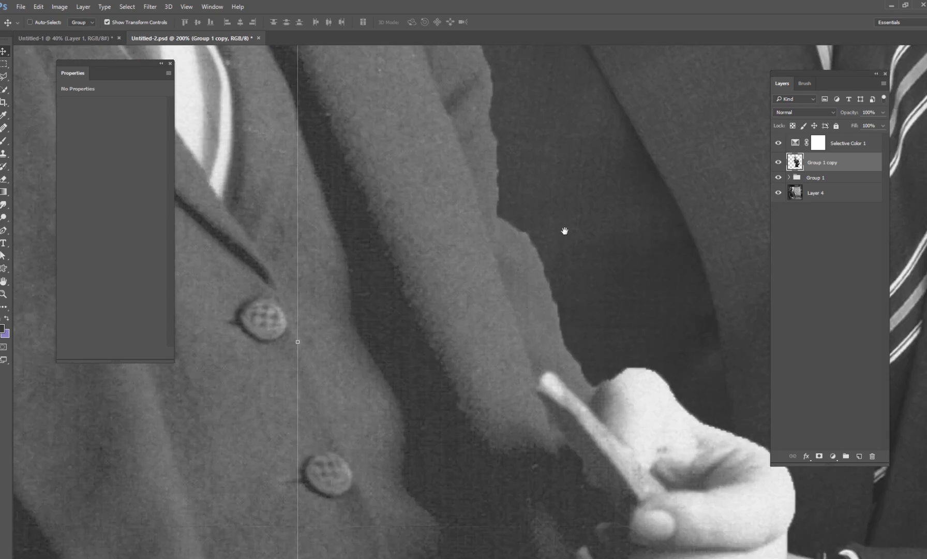
pyautogui.moveTo(302, 474); pyautogui.dragTo(611, 163)
pyautogui.moveTo(515, 310); pyautogui.dragTo(436, 393)
pyautogui.hotkey('ctrl', '-')
pyautogui.hotkey('ctrl', '-')
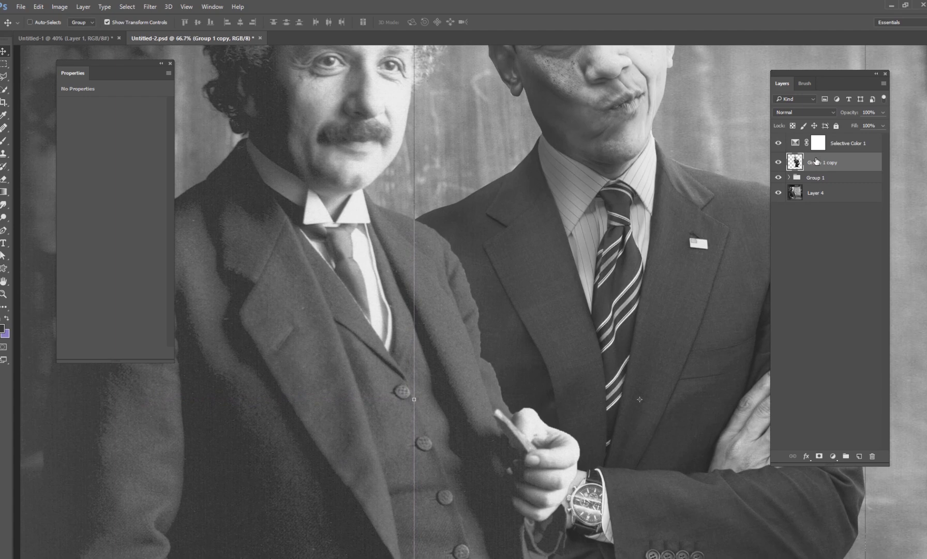
# Add 4% Gaussian monochromatic noise to the merged cutout layer
pyautogui.click(147, 6)
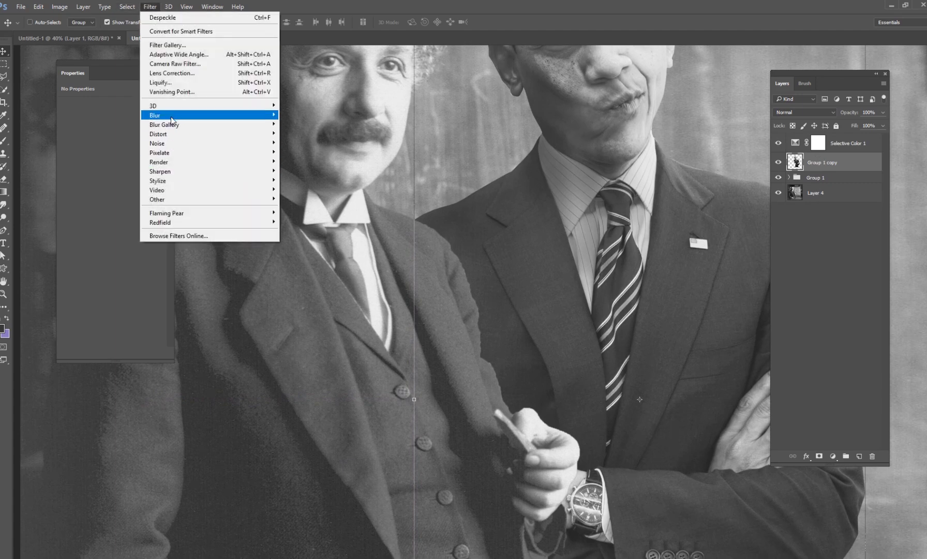
pyautogui.moveTo(202, 146)
pyautogui.click(299, 143)
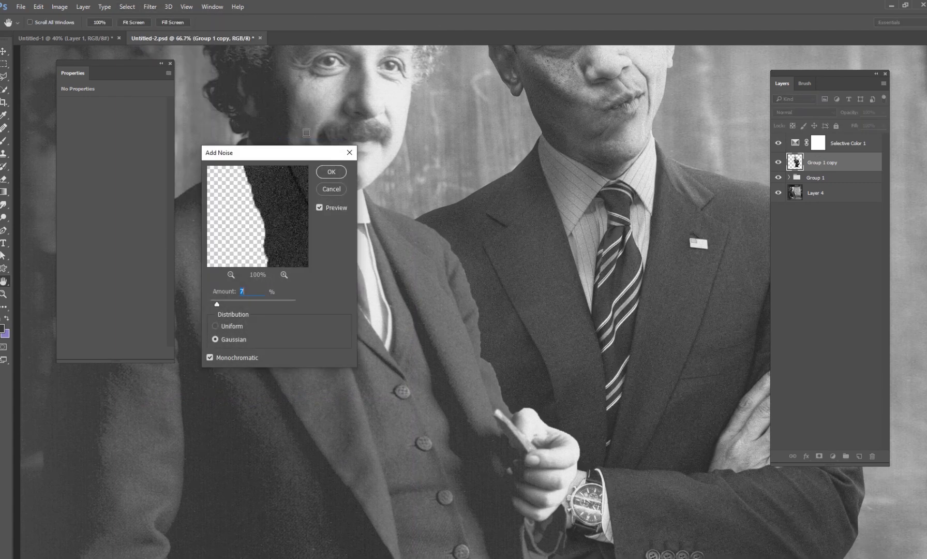
pyautogui.hotkey('ctrl', '+')
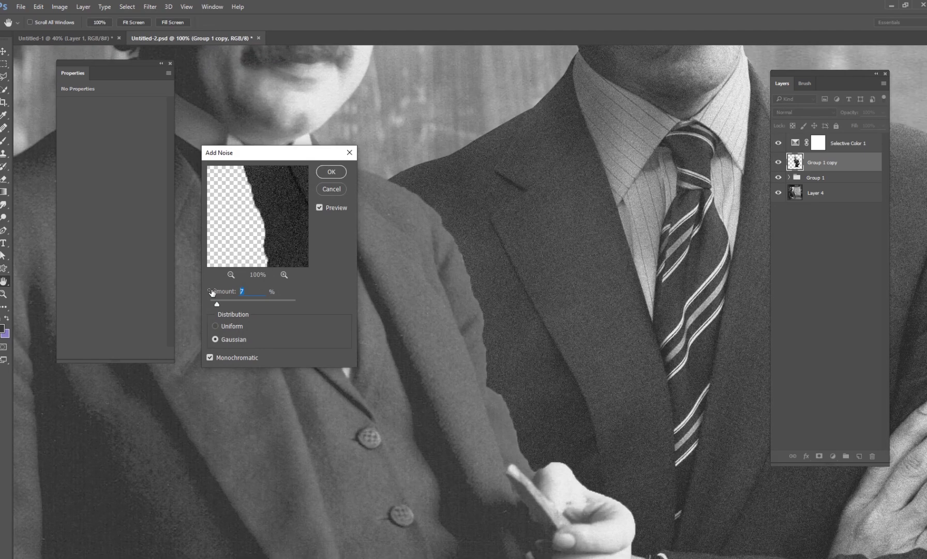
pyautogui.write('4')
pyautogui.click(335, 172)
# Examine how the cutout's grain matches the old photo across both faces and the whole composite
pyautogui.moveTo(469, 248); pyautogui.dragTo(501, 438)
pyautogui.moveTo(497, 334); pyautogui.dragTo(476, 379)
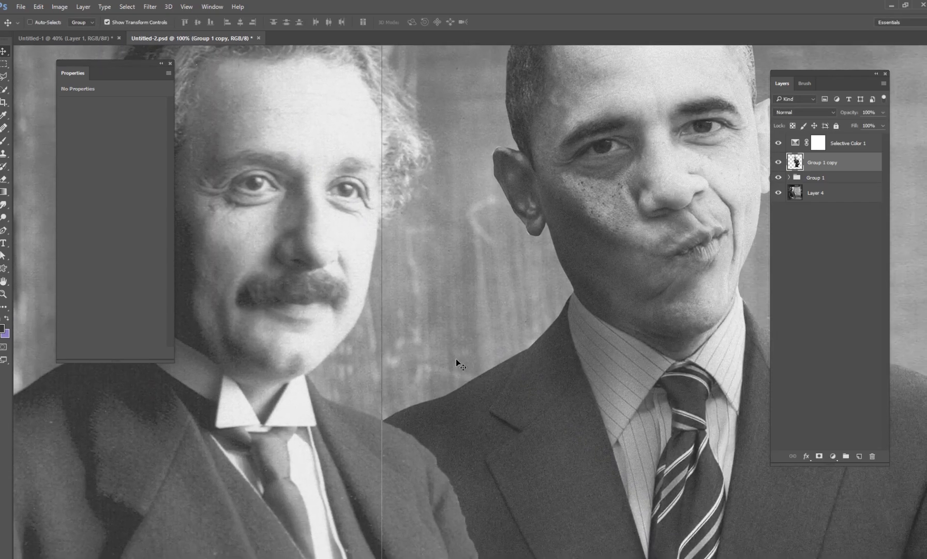
pyautogui.hotkey('ctrl', '0')
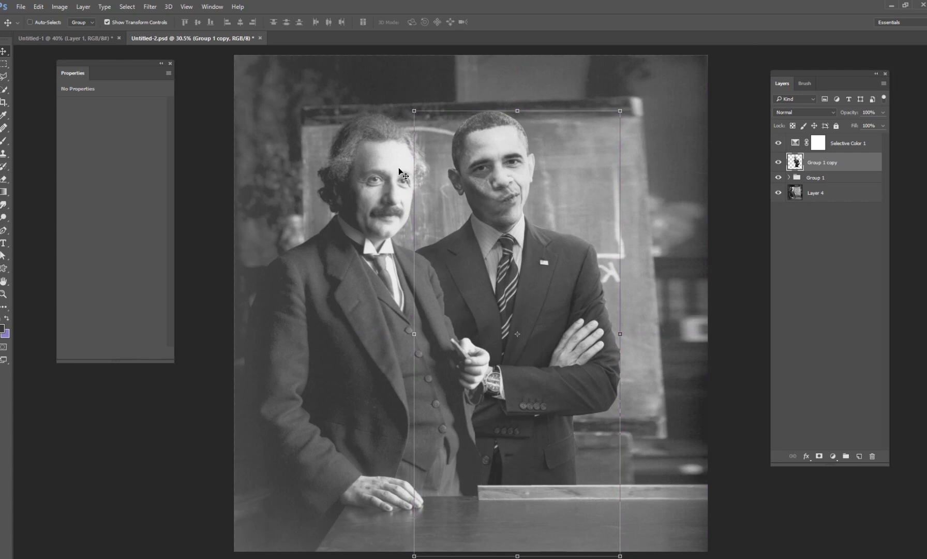
pyautogui.hotkey('ctrl', '+')
pyautogui.hotkey('ctrl', '+')
pyautogui.hotkey('ctrl', '+')
pyautogui.moveTo(486, 288); pyautogui.dragTo(540, 406)
pyautogui.moveTo(432, 141); pyautogui.dragTo(456, 346)
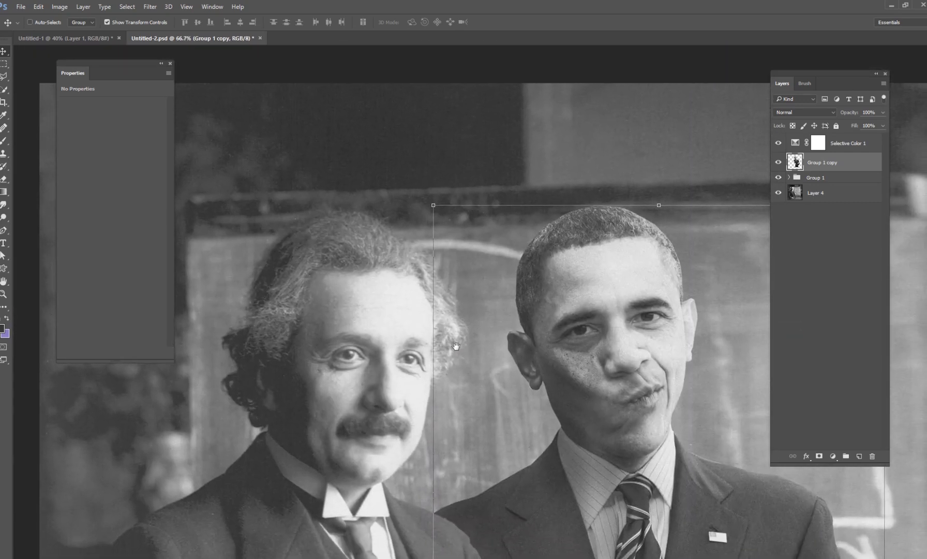
pyautogui.hotkey('ctrl', '+')
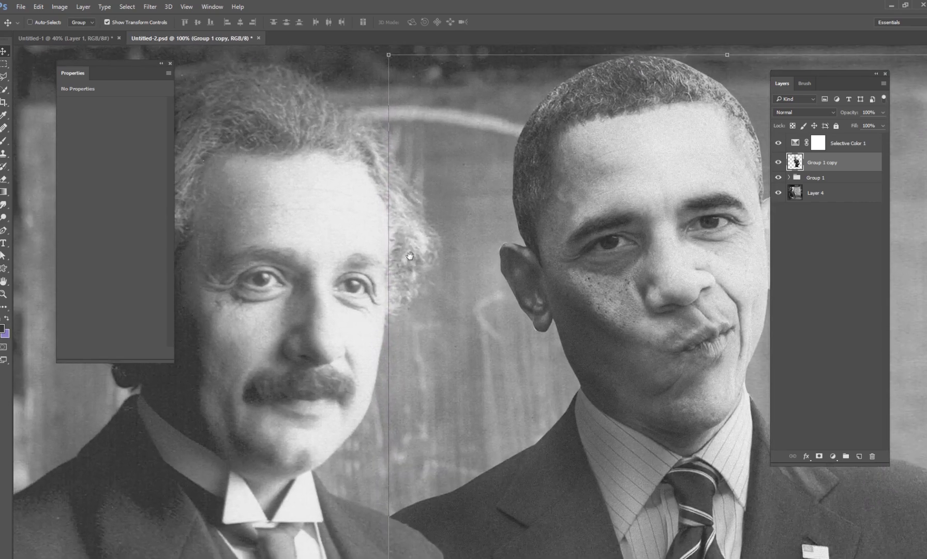
pyautogui.moveTo(411, 257); pyautogui.dragTo(408, 245)
# Add a new layer above the merged cutout and prepare a white 15 px brush with 15% hardness
pyautogui.hotkey('ctrl', 'shift', 'alt', 'n')
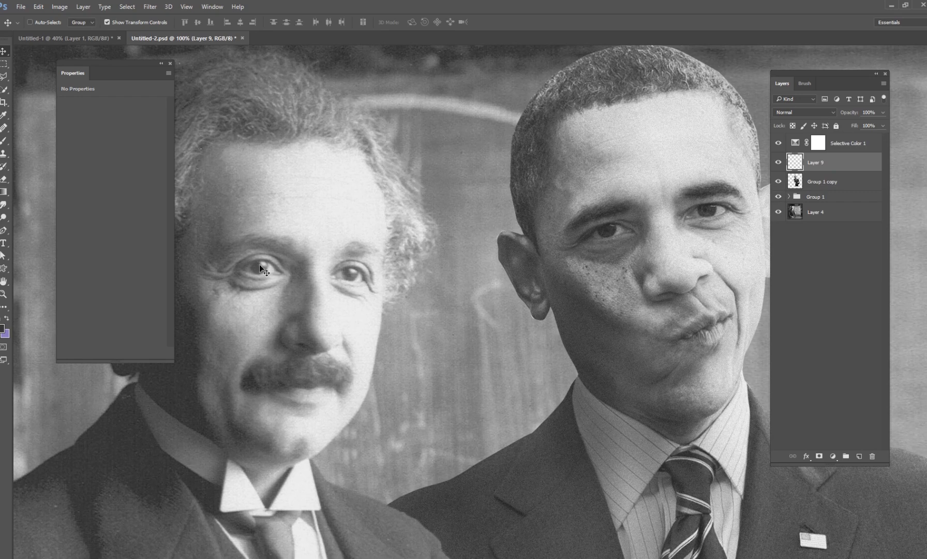
pyautogui.press('b')
pyautogui.rightClick(722, 229)
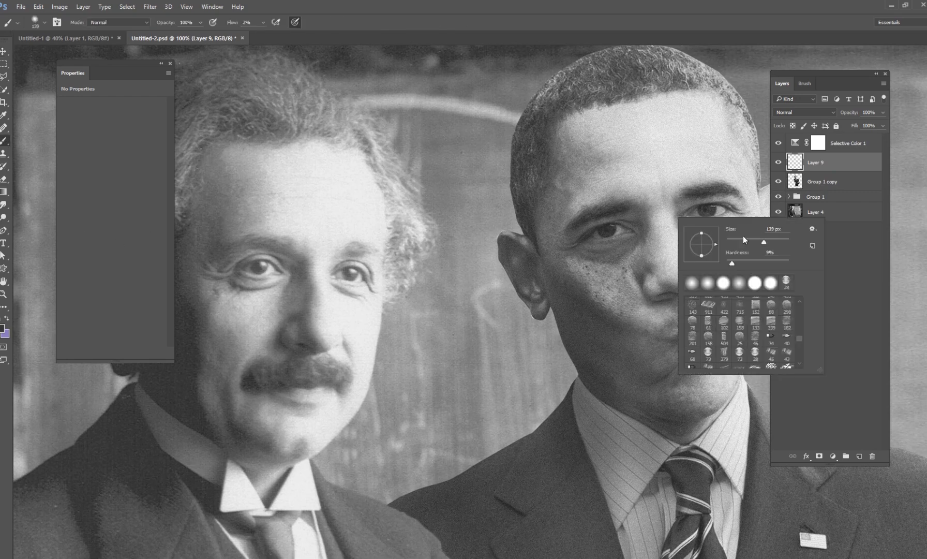
pyautogui.click(3, 328)
pyautogui.click(89, 294)
pyautogui.click(300, 288)
pyautogui.rightClick(666, 241)
pyautogui.moveTo(717, 270); pyautogui.dragTo(712, 269)
pyautogui.click(716, 290)
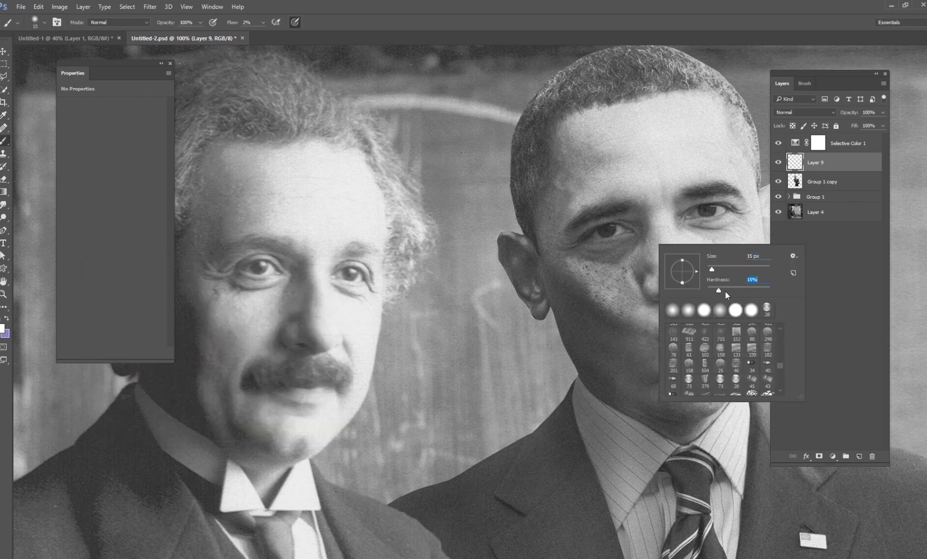
# Reduce the brush size to 10 px and set its flow to 8%
pyautogui.click(263, 23)
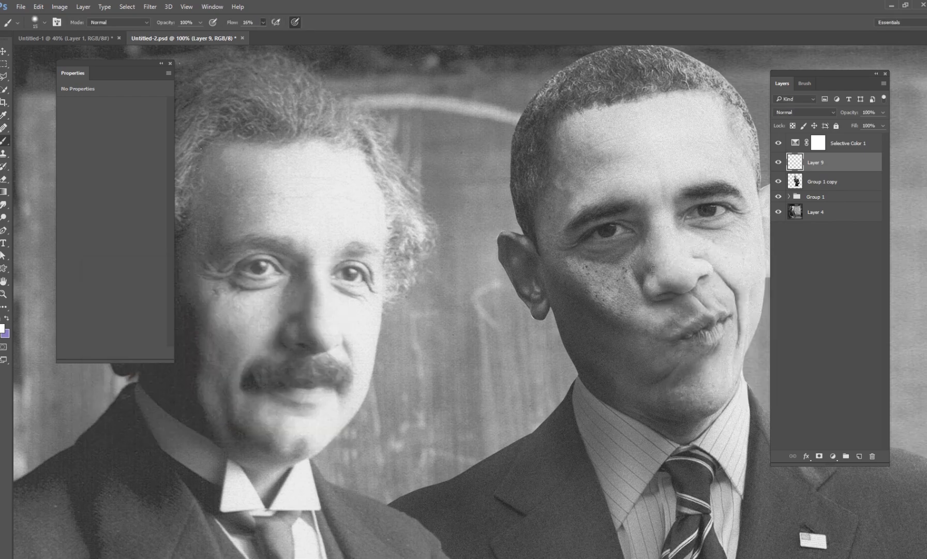
pyautogui.rightClick(661, 271)
pyautogui.moveTo(715, 296); pyautogui.dragTo(712, 296)
pyautogui.press('Return')
pyautogui.moveTo(263, 22); pyautogui.dragTo(259, 33)
pyautogui.press('Return')
# Set Layer 9 to Overlay mode and add another layer above it, also in Overlay mode
pyautogui.click(830, 113)
pyautogui.click(827, 209)
pyautogui.click(859, 456)
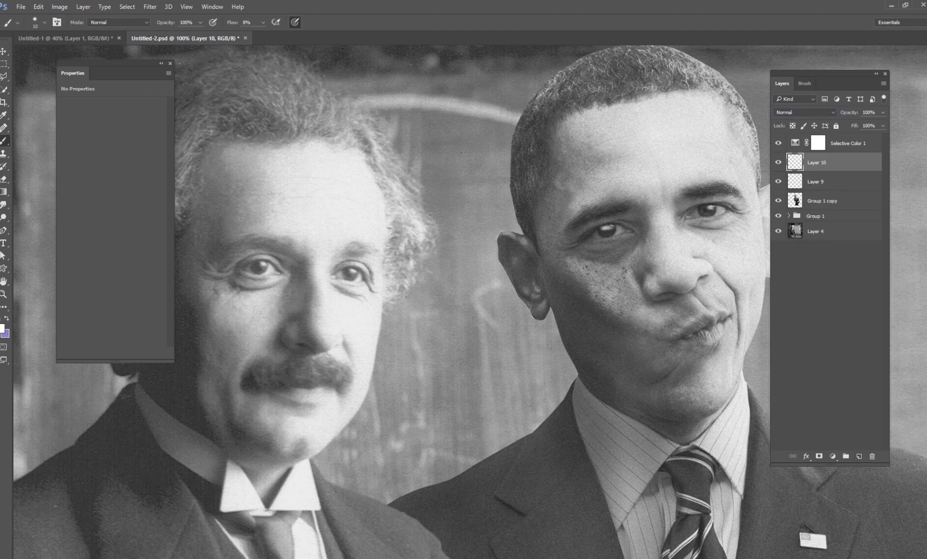
pyautogui.click(805, 113)
pyautogui.click(807, 210)
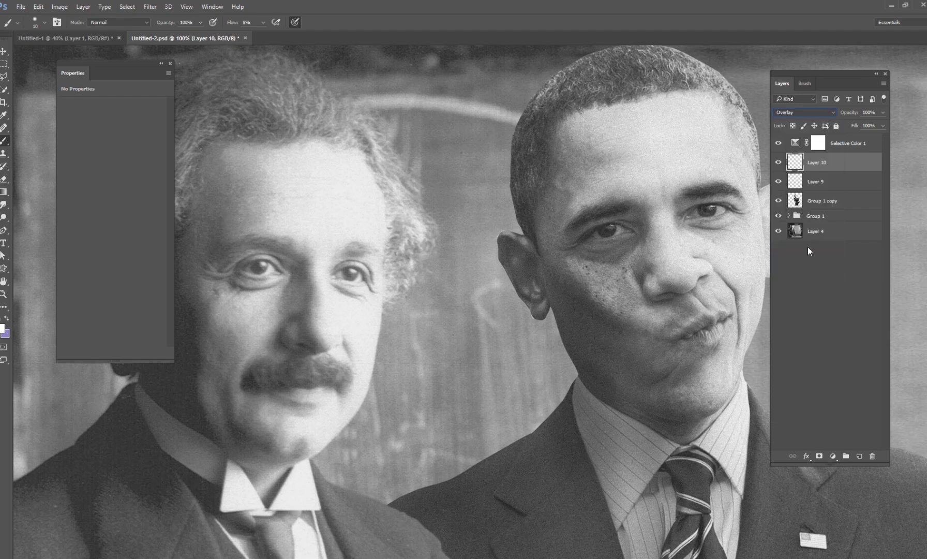
# Add a new layer between Layer 10 and the Selective Color adjustment and set it to Overlay mode
pyautogui.click(859, 455)
pyautogui.rightClick(641, 244)
pyautogui.click(608, 227)
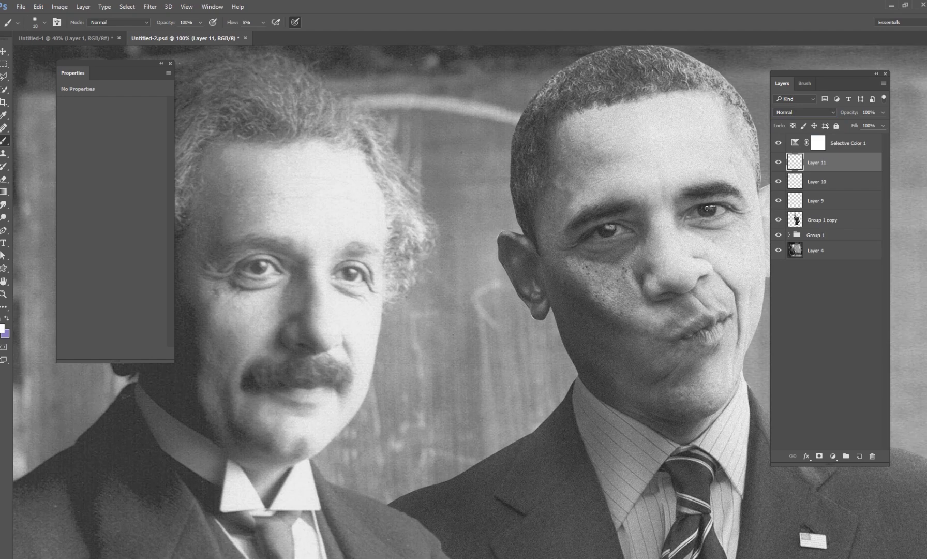
pyautogui.click(805, 112)
pyautogui.click(806, 198)
# Enlarge the soft white brush and paint a highlight on Layer 11 around the shadowed eye of the cutout man's face
pyautogui.hotkey('ctrl', '0')
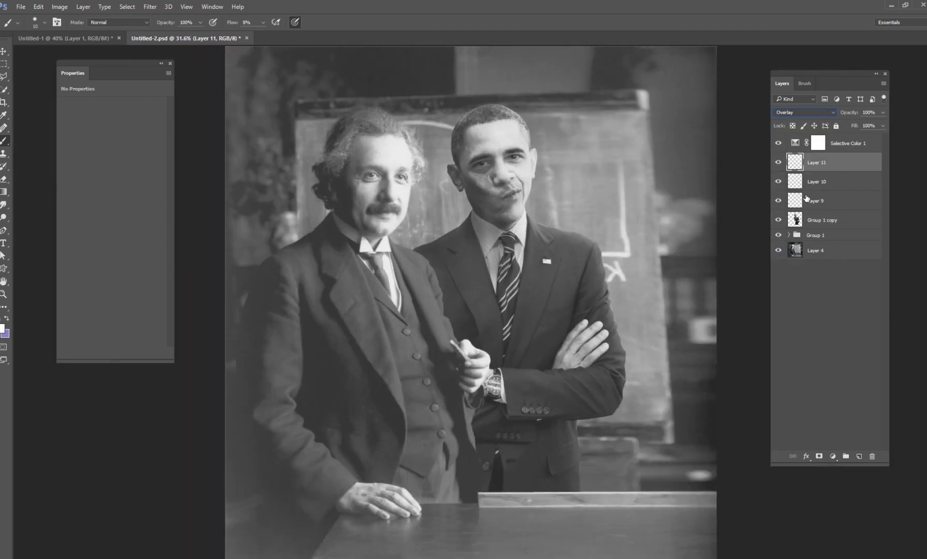
pyautogui.hotkey('ctrl', '+')
pyautogui.hotkey('ctrl', '+')
pyautogui.hotkey('ctrl', '+')
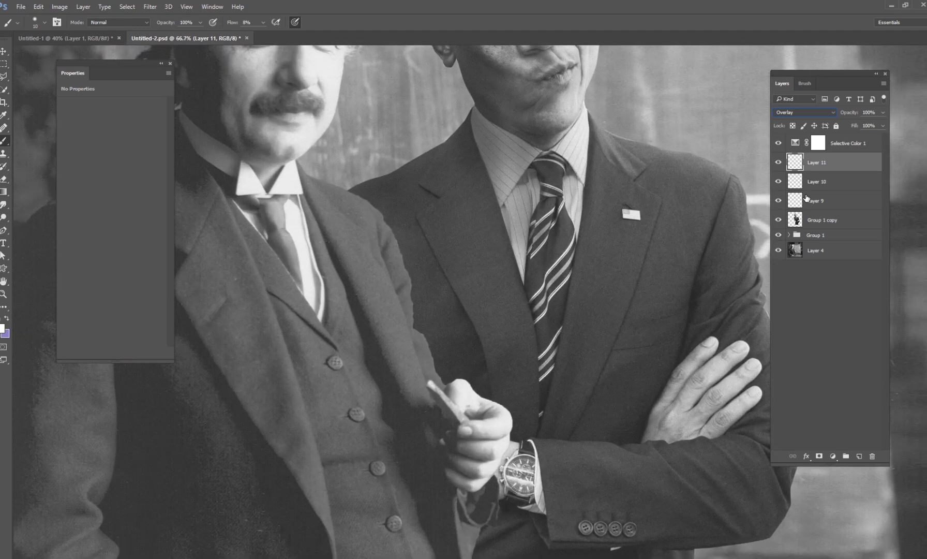
pyautogui.moveTo(491, 229); pyautogui.dragTo(501, 397)
pyautogui.rightClick(510, 202)
pyautogui.moveTo(575, 226); pyautogui.dragTo(590, 226)
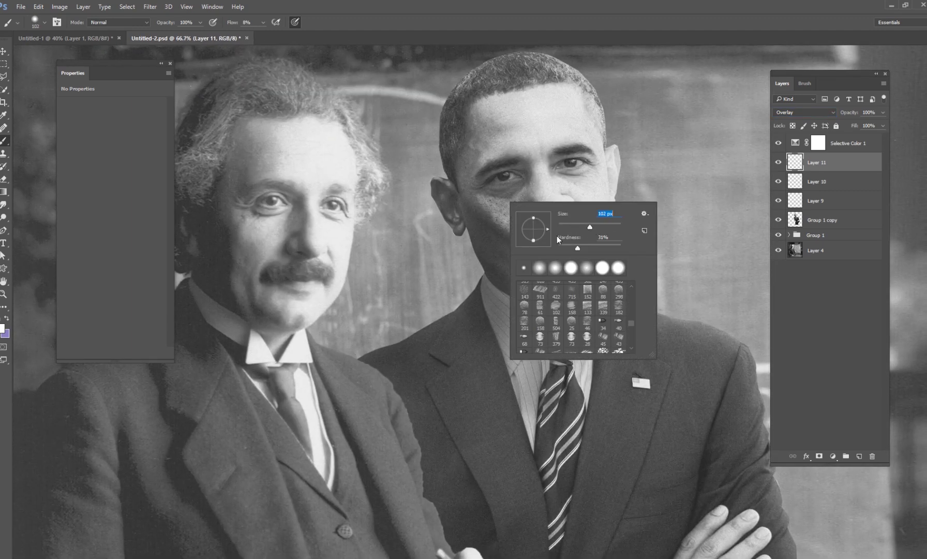
pyautogui.click(501, 175)
pyautogui.rightClick(538, 187)
pyautogui.moveTo(619, 211); pyautogui.dragTo(620, 212)
pyautogui.click(506, 181)
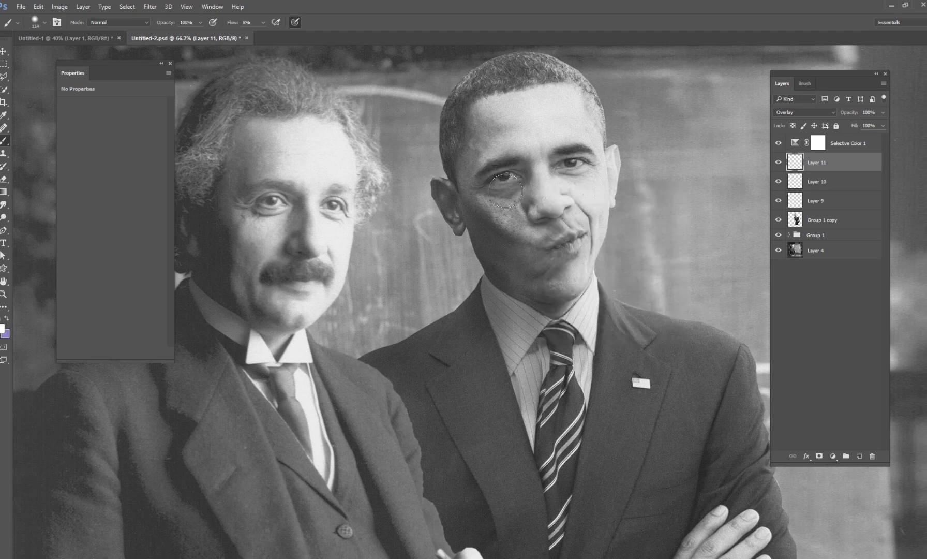
# Compare the image with and without Layer 11 and reduce that layer's opacity
pyautogui.click(778, 162)
pyautogui.click(779, 162)
pyautogui.click(882, 113)
pyautogui.hotkey('ctrl', '-')
pyautogui.hotkey('ctrl', '-')
pyautogui.hotkey('ctrl', '-')
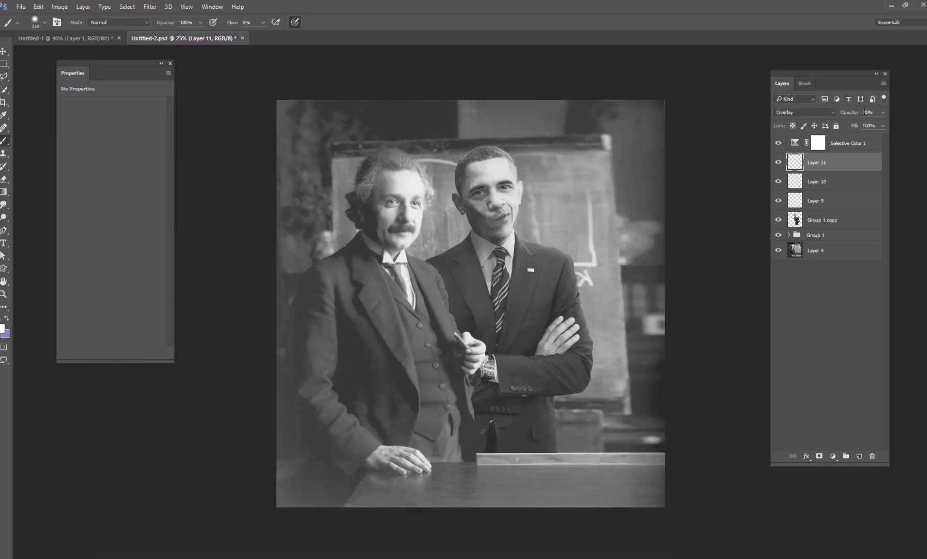
# Check the Selective Color effect and add a Levels adjustment above it with midtones 0.66, white input 219 and output black 10
pyautogui.click(819, 149)
pyautogui.click(778, 144)
pyautogui.click(779, 144)
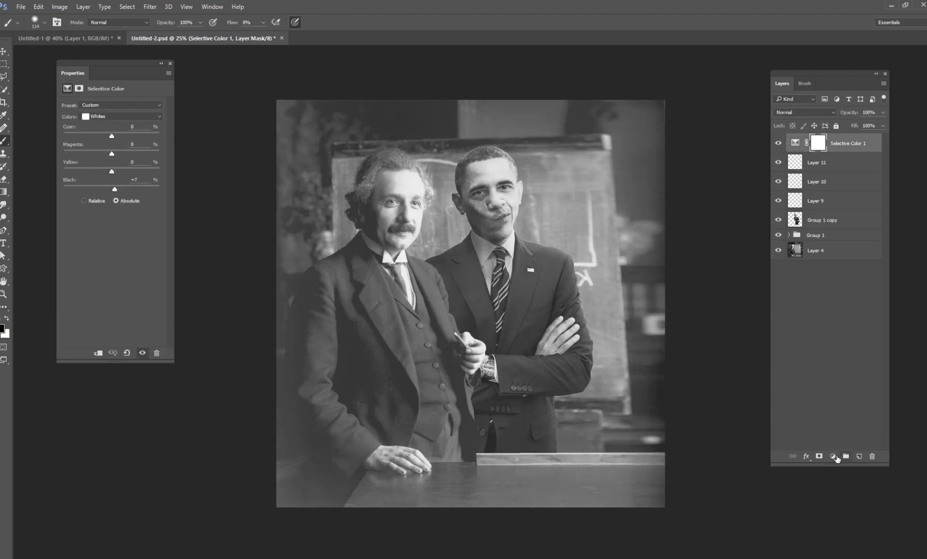
pyautogui.click(833, 457)
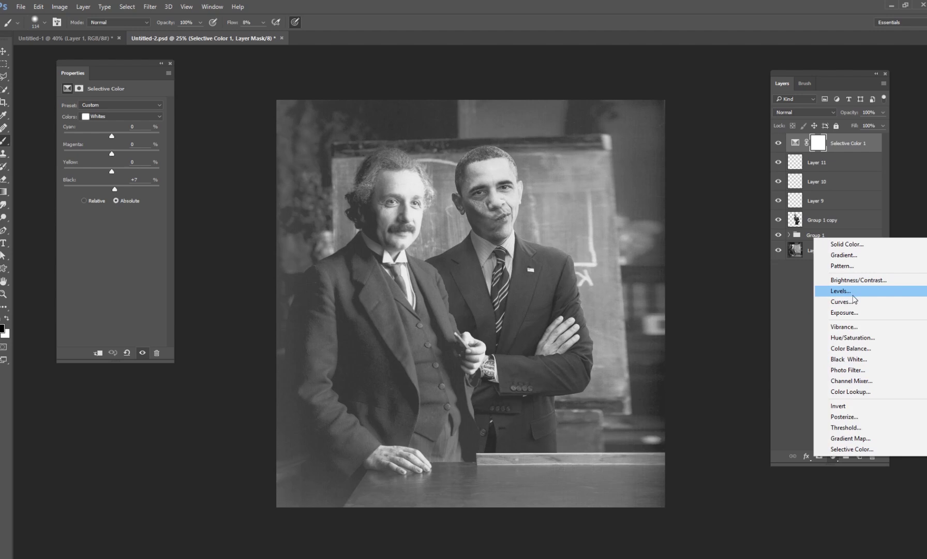
pyautogui.click(837, 290)
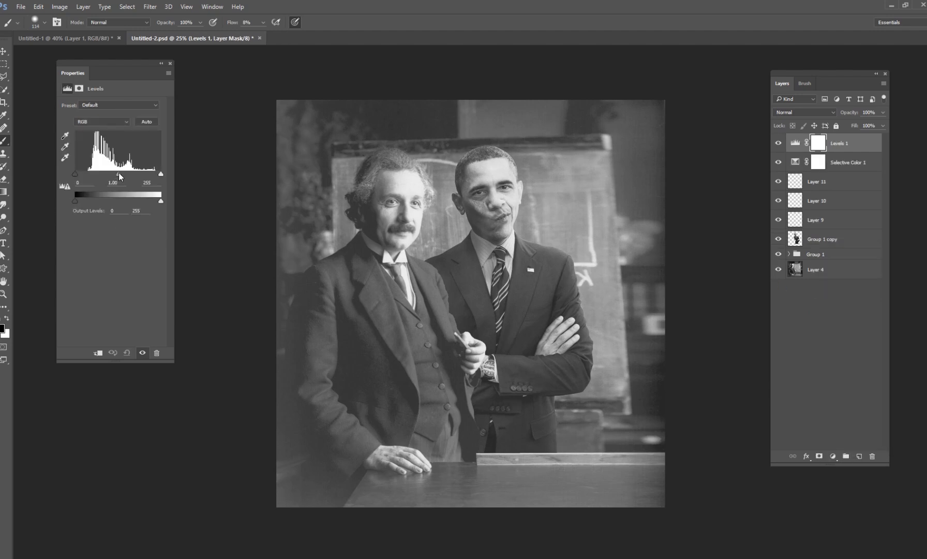
pyautogui.moveTo(119, 172); pyautogui.dragTo(147, 175)
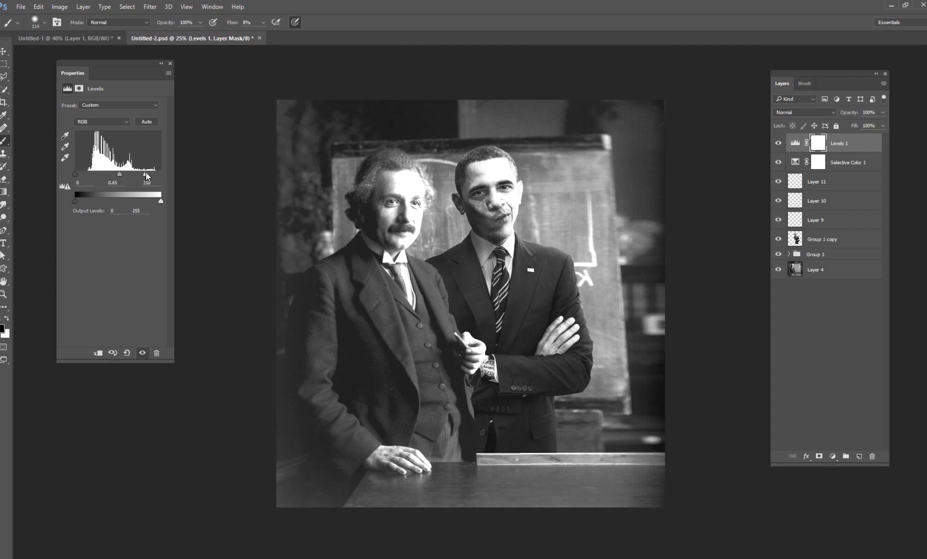
pyautogui.moveTo(120, 174); pyautogui.dragTo(149, 174)
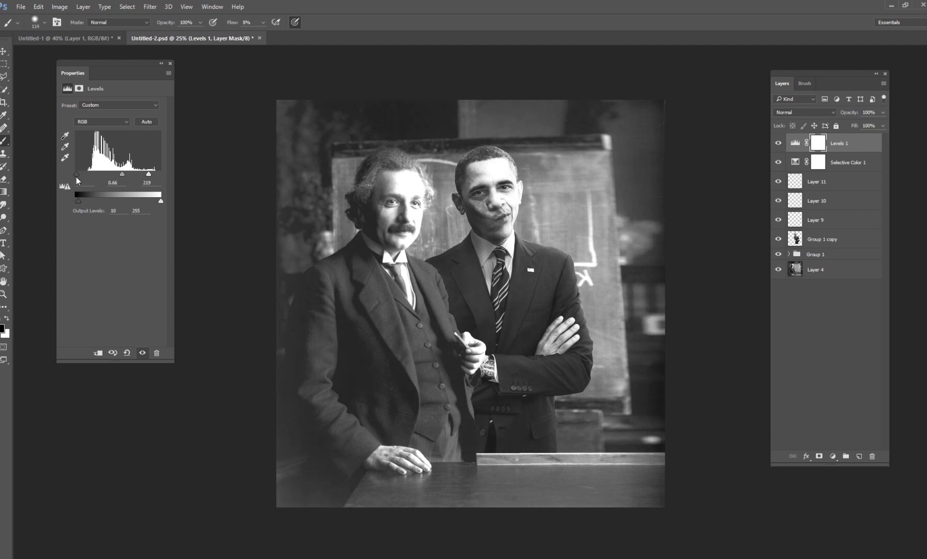
# Add a Gradient Map adjustment on top using the dark brown to beige preset, in Color mode at 32% opacity
pyautogui.click(833, 455)
pyautogui.click(843, 439)
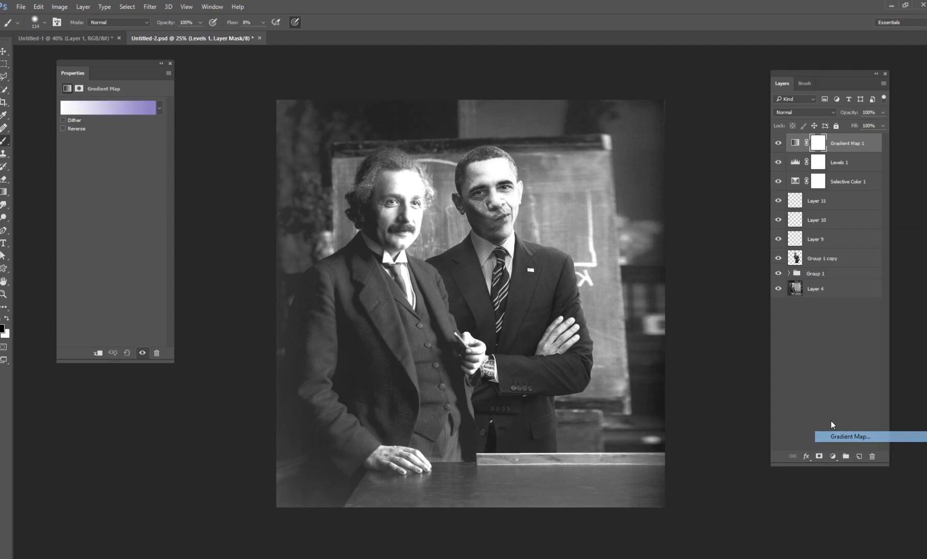
pyautogui.click(147, 108)
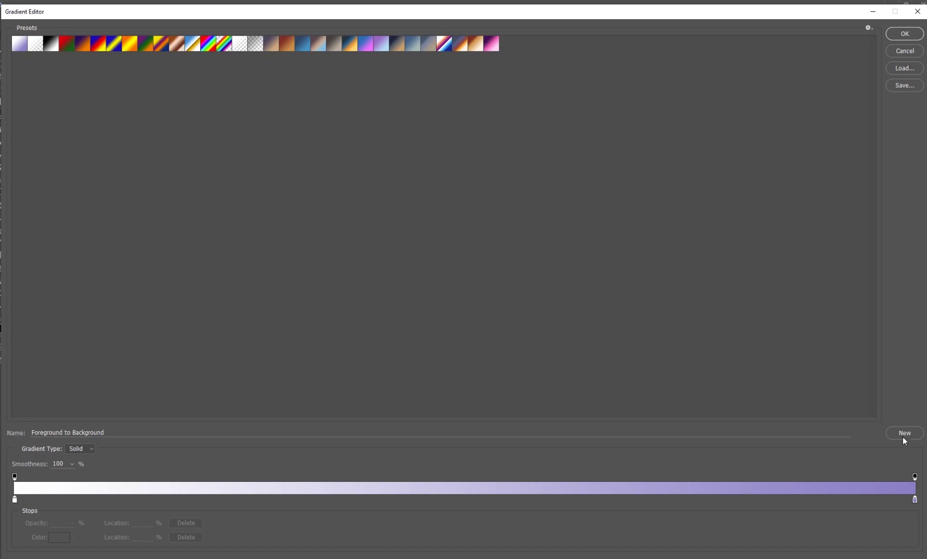
pyautogui.click(890, 50)
pyautogui.click(159, 108)
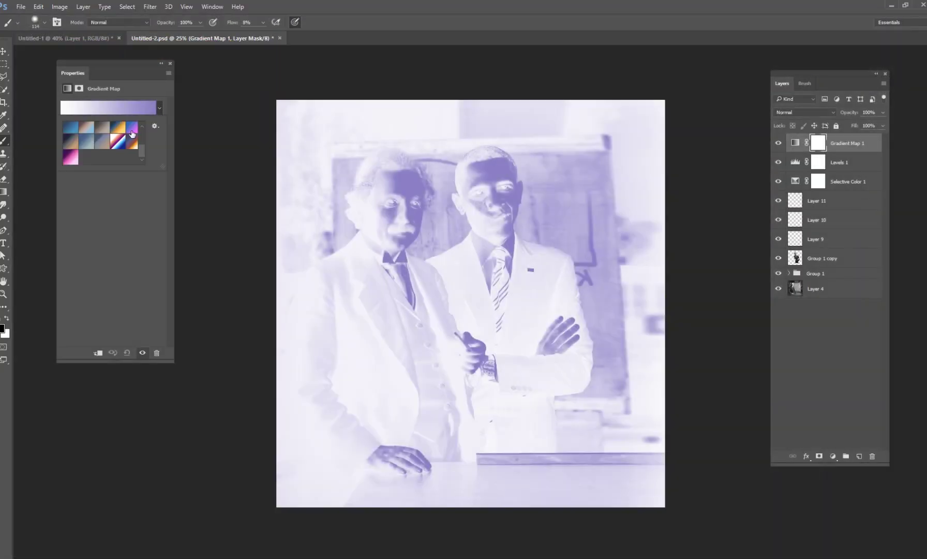
pyautogui.click(120, 129)
pyautogui.click(804, 113)
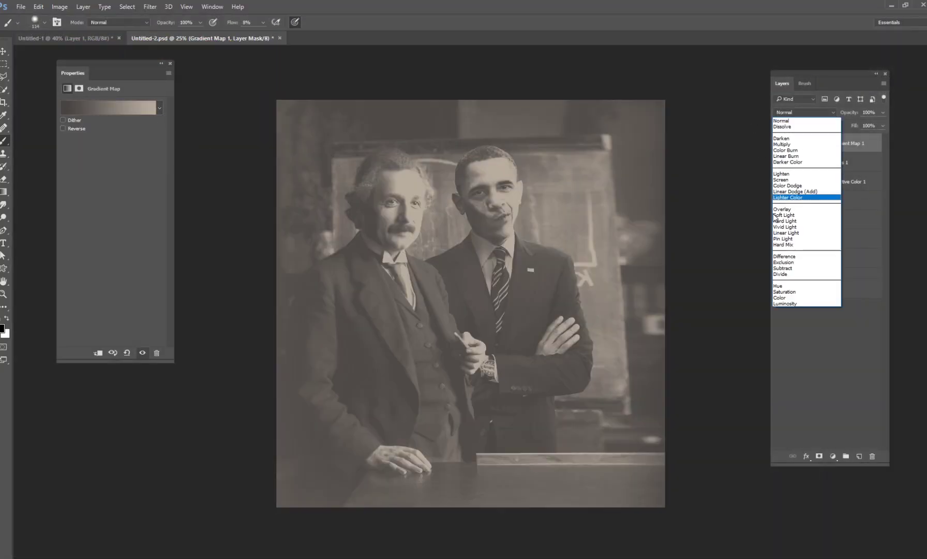
pyautogui.click(783, 301)
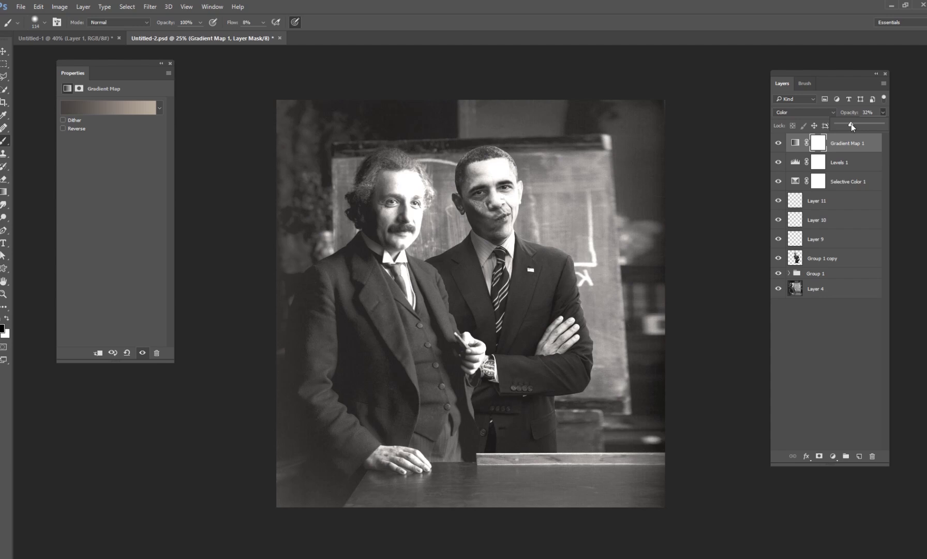
# Select the old photo's base layer, Layer 4
pyautogui.click(828, 289)
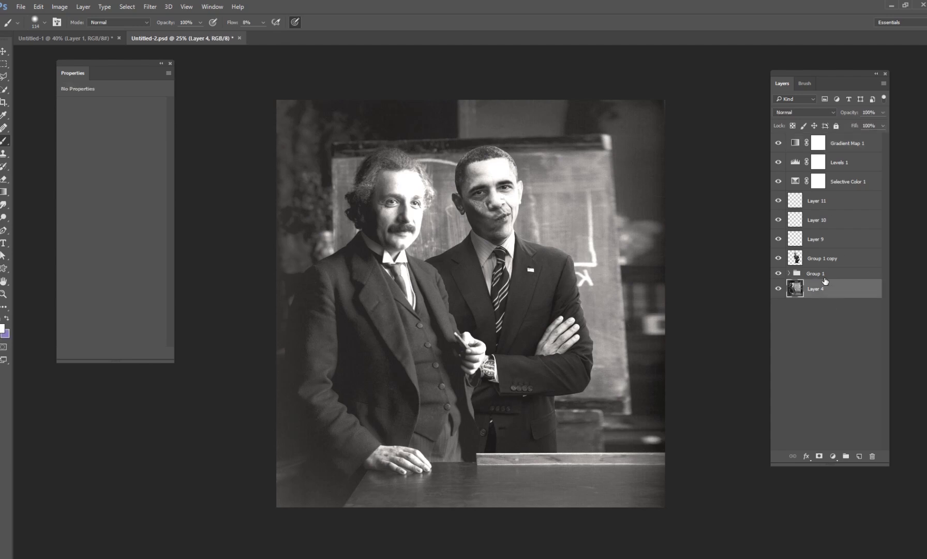
pyautogui.hotkey('ctrl', '+')
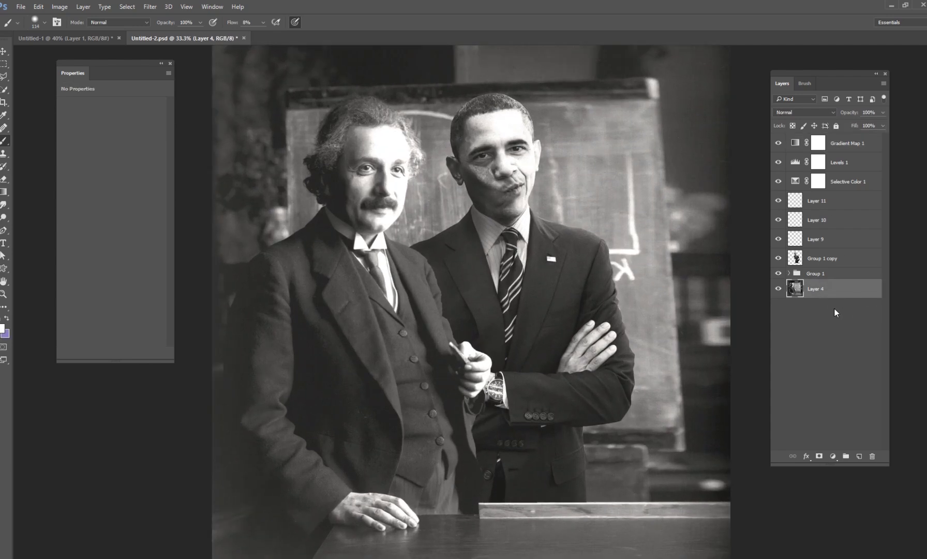
pyautogui.click(838, 308)
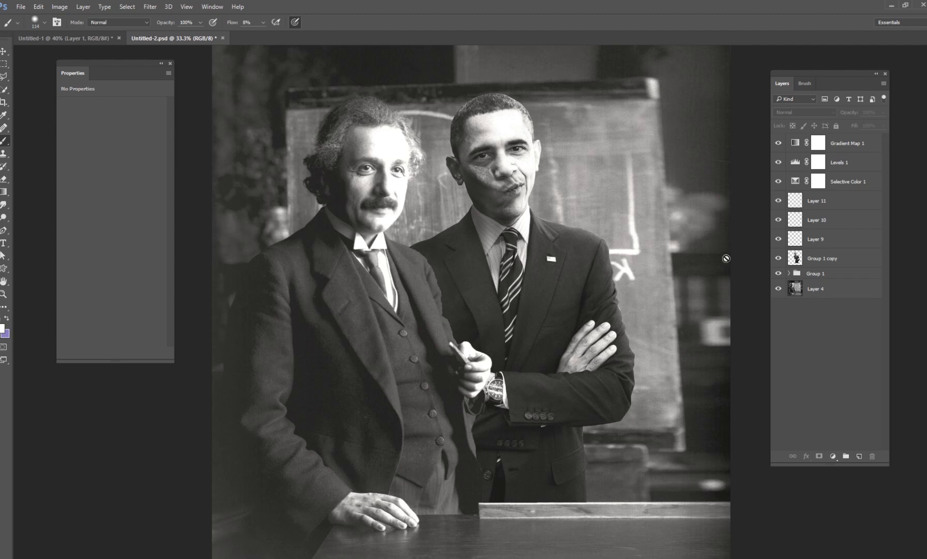
pyautogui.click(850, 291)
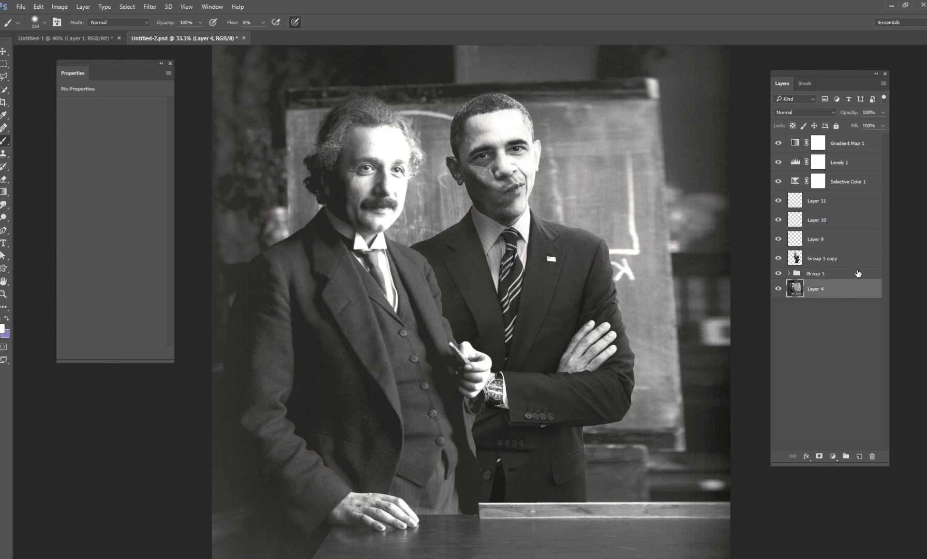